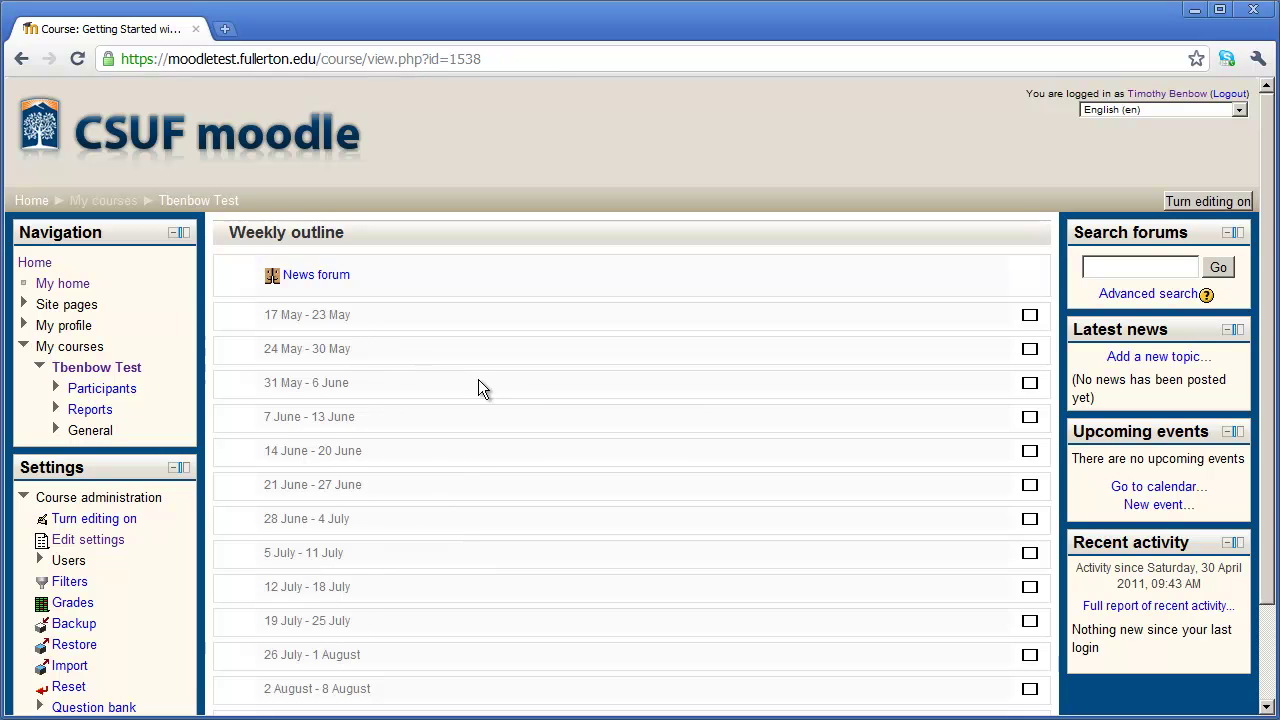
# Step: Turn on editing mode for the Moodle test course and review the weekly outline
pyautogui.click(1195, 201)
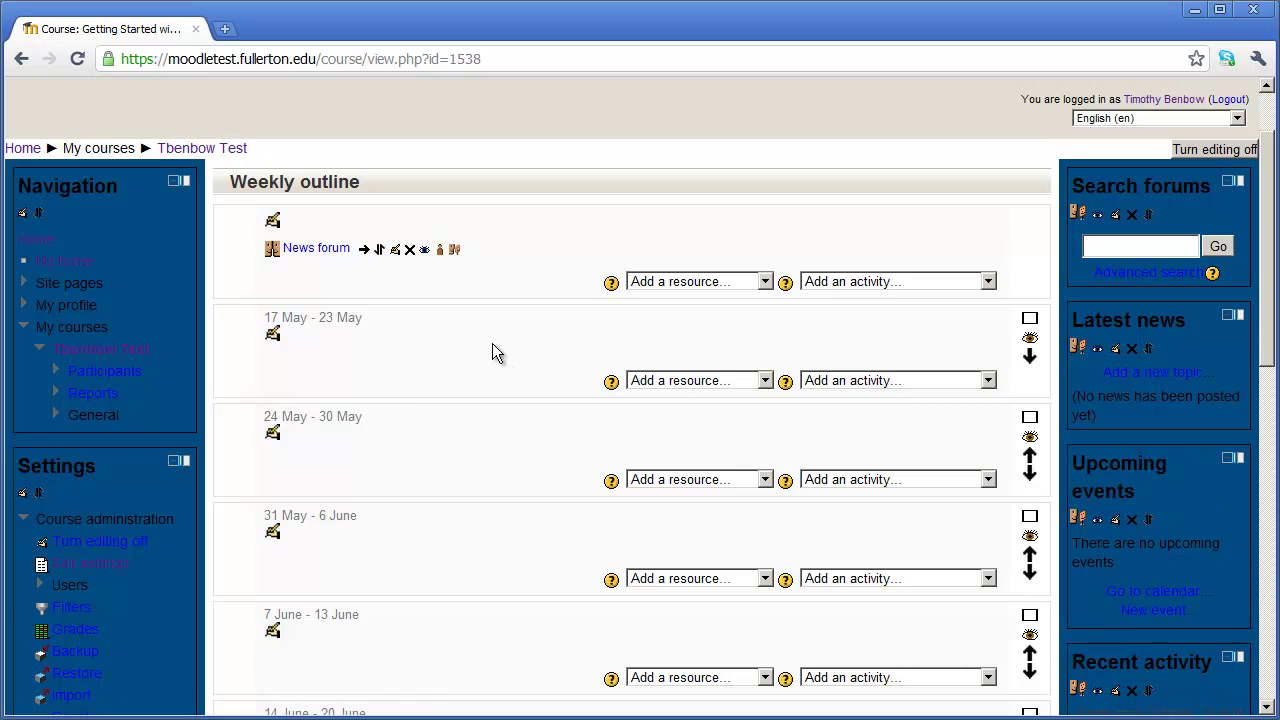
pyautogui.scroll(-3, 445, 439)
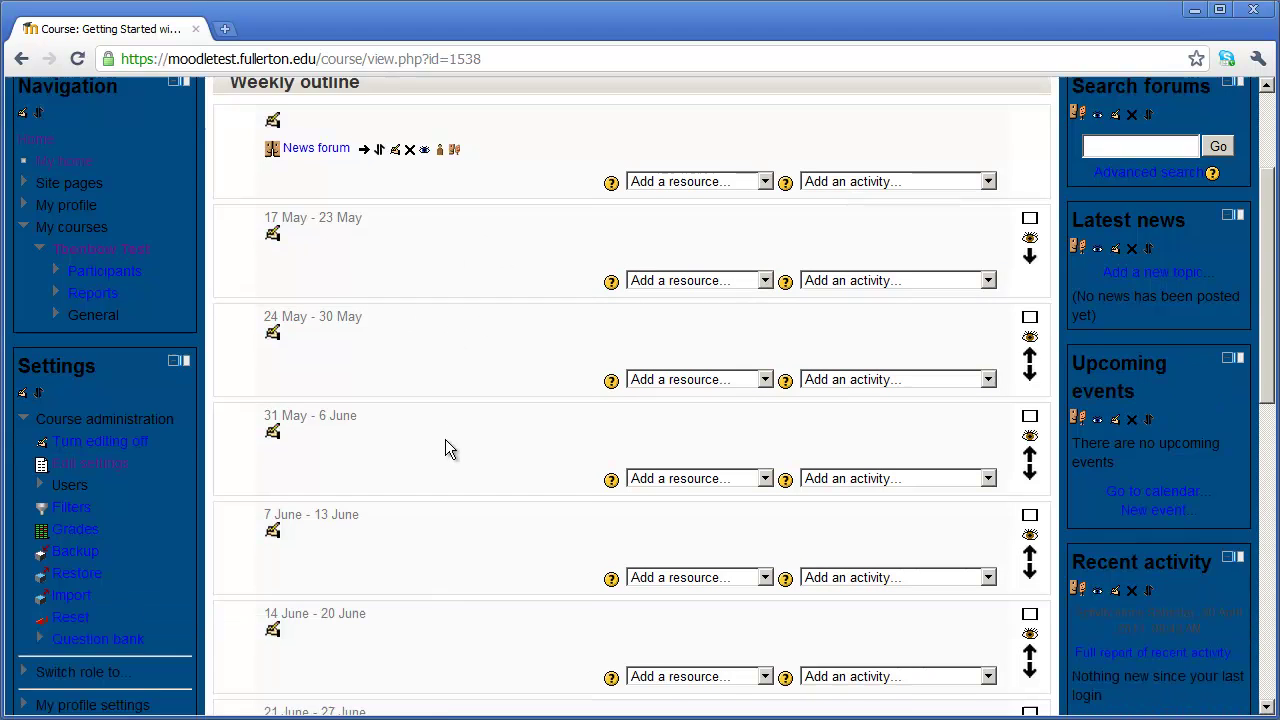
pyautogui.scroll(3, 445, 439)
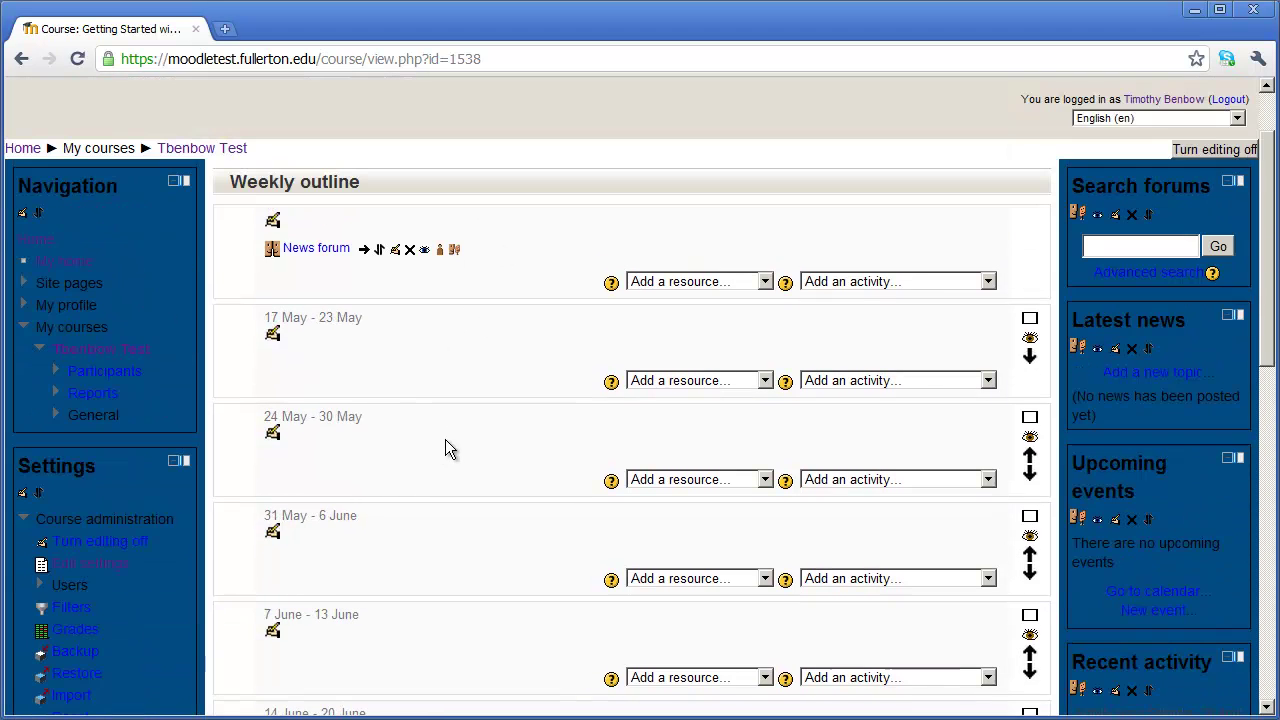
# Step: Enter 'This is a description' as the summary for the 17 May - 23 May week
pyautogui.click(274, 337)
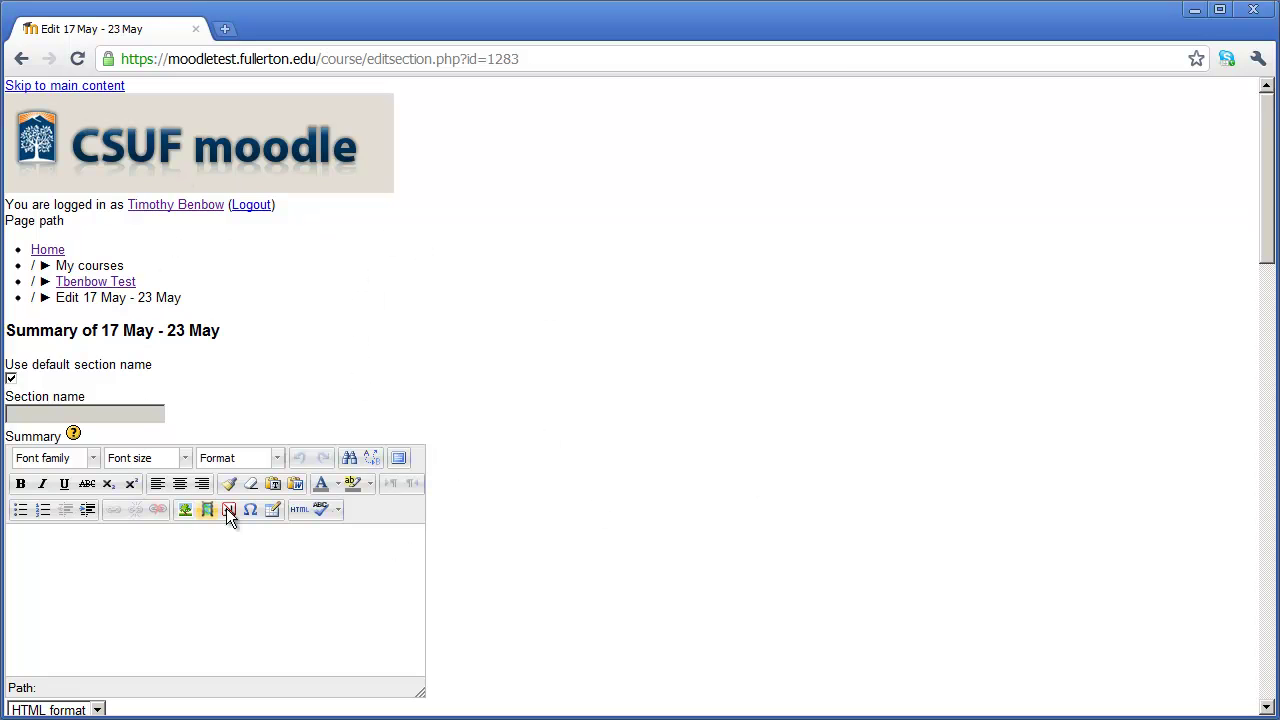
pyautogui.click(77, 59)
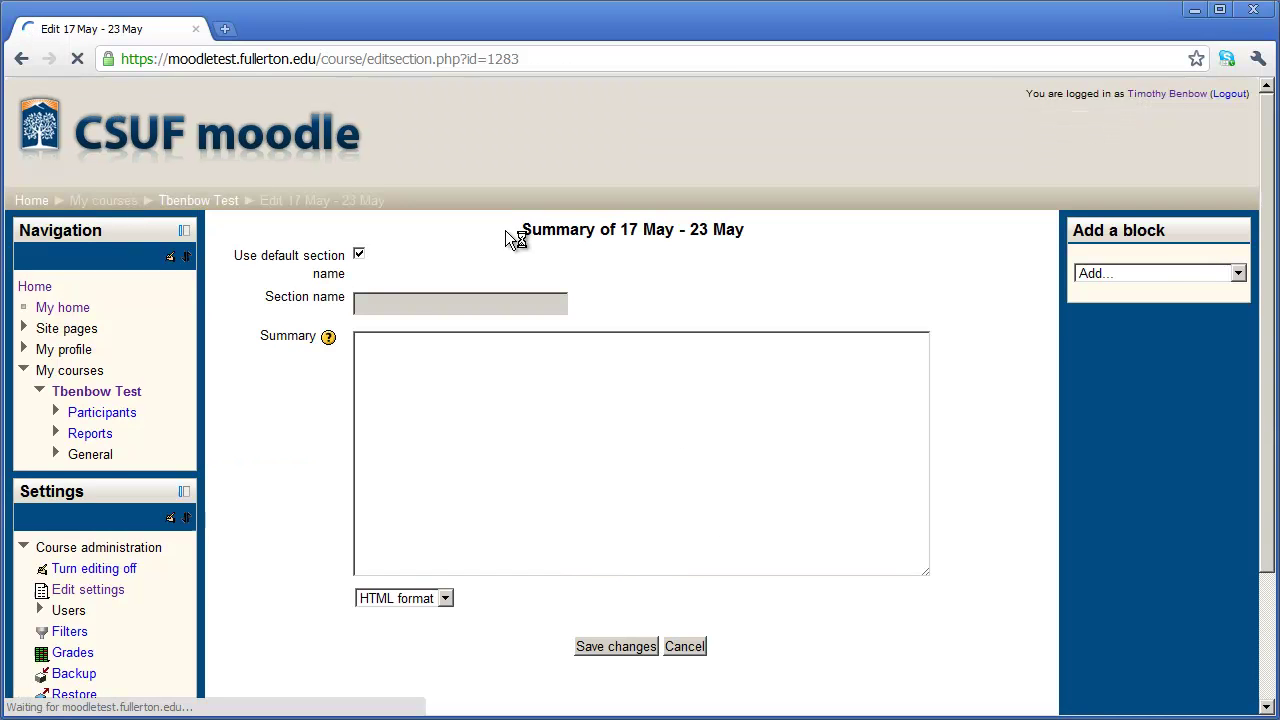
pyautogui.click(398, 452)
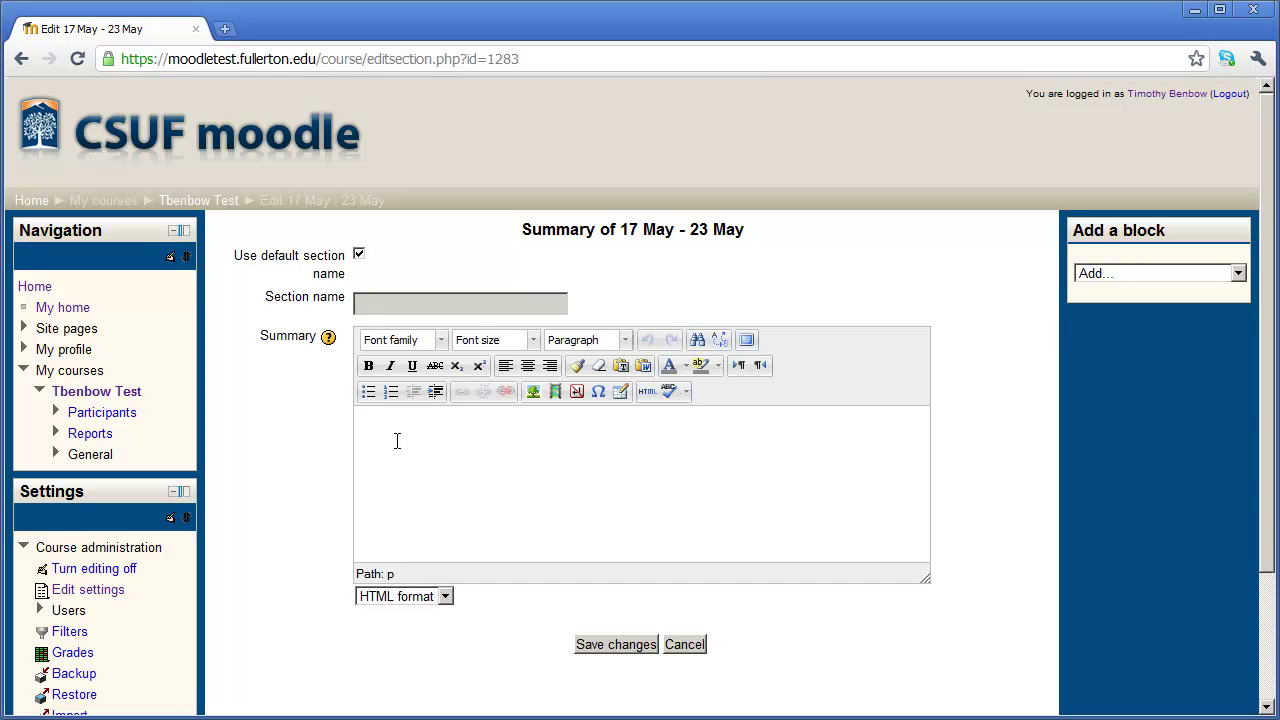
pyautogui.write('This is a description')
pyautogui.press('BackSpace')
pyautogui.press('BackSpace')
pyautogui.press('BackSpace')
pyautogui.press('BackSpace')
pyautogui.press('BackSpace')
pyautogui.write('ption')
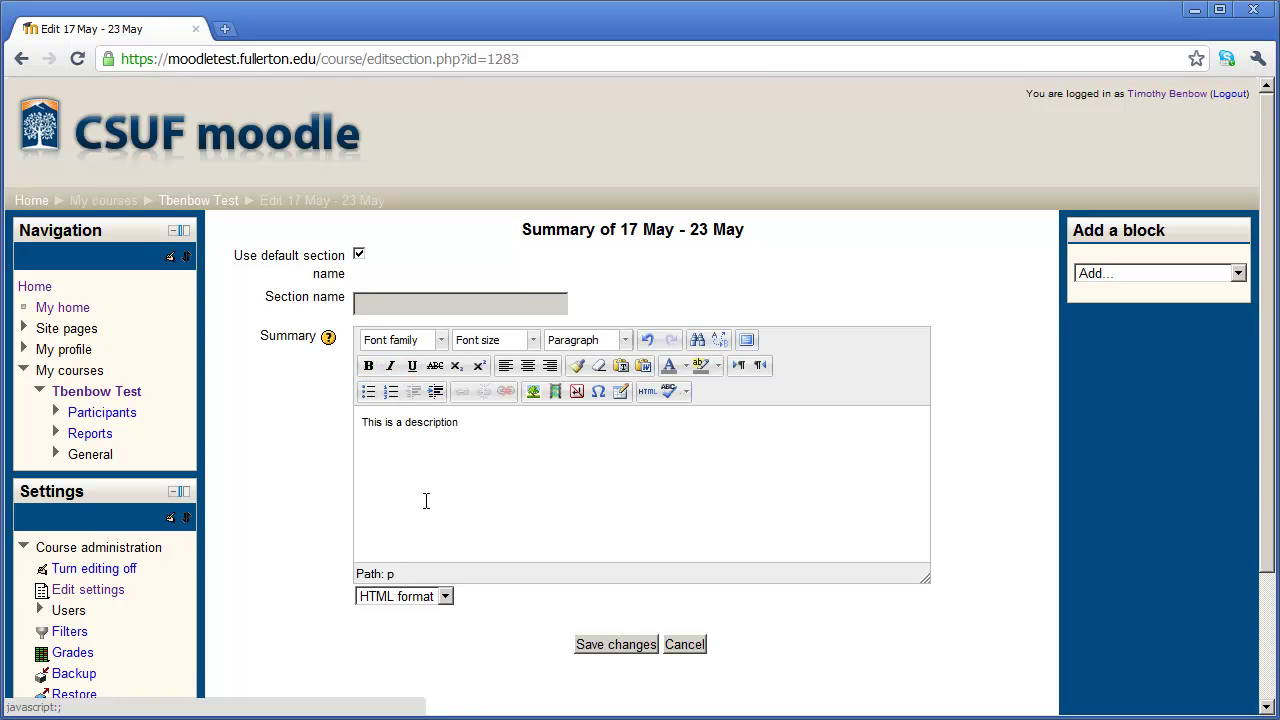
# Step: Save the week summary, then list the resource types for the 17 May - 23 May week
pyautogui.click(610, 644)
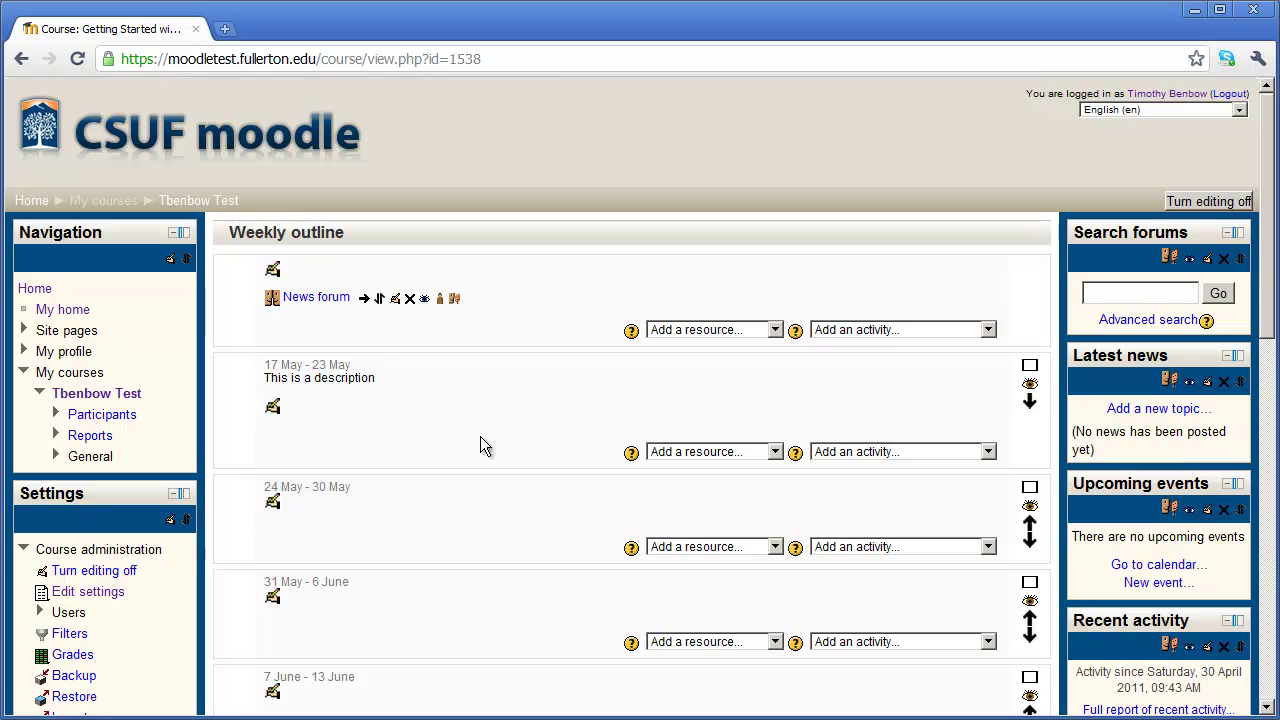
pyautogui.click(716, 455)
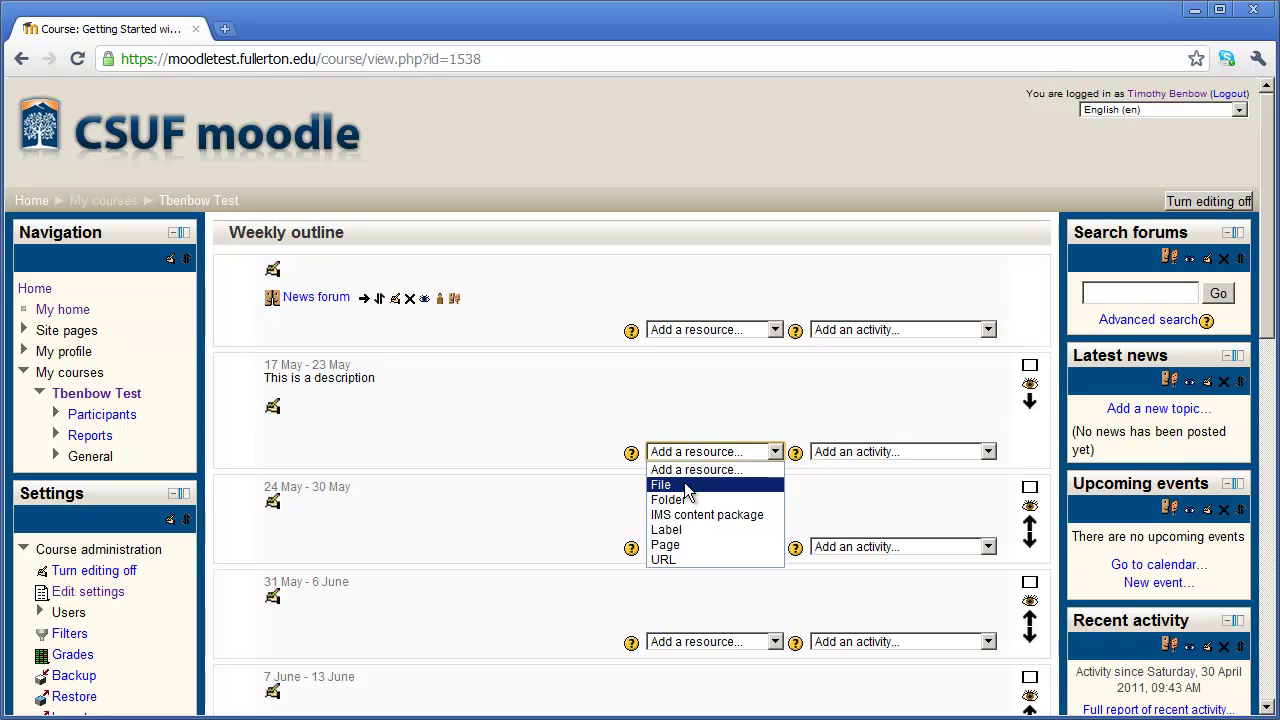
# Step: Start a File resource named 'Sample Excel Spreadsheet', described 'This is a set of baseball statistics'
pyautogui.click(661, 485)
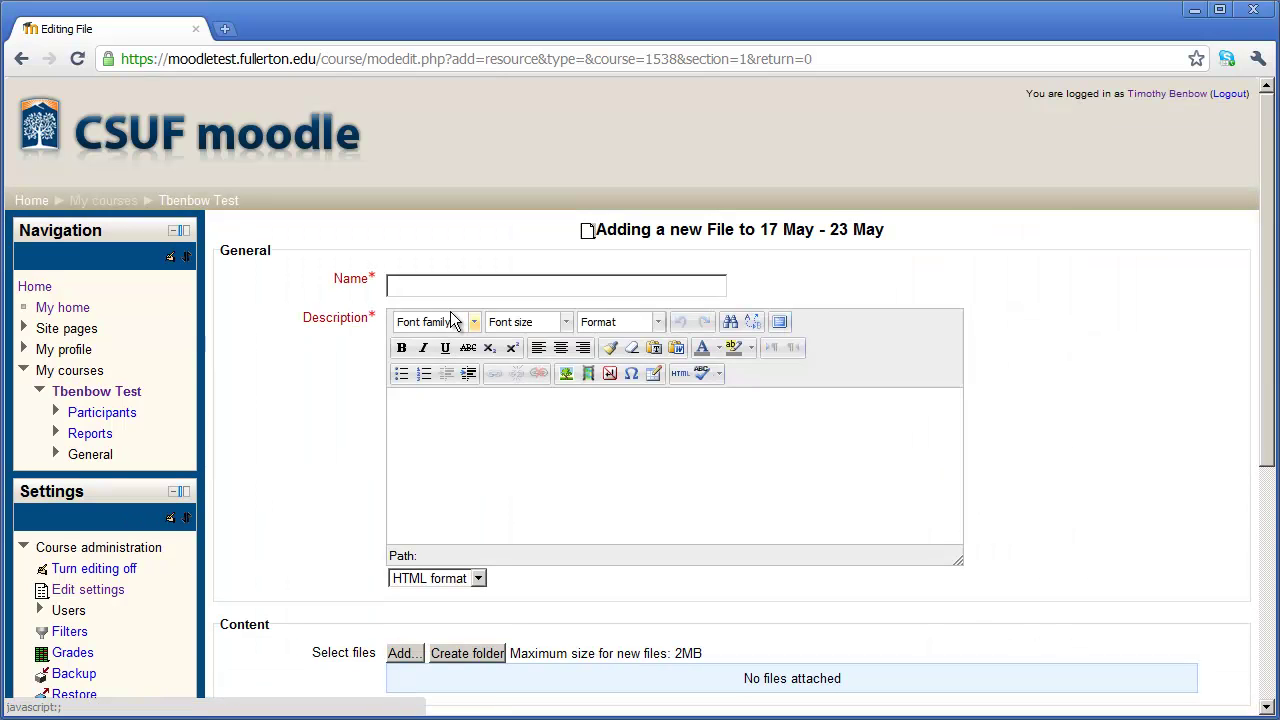
pyautogui.click(425, 290)
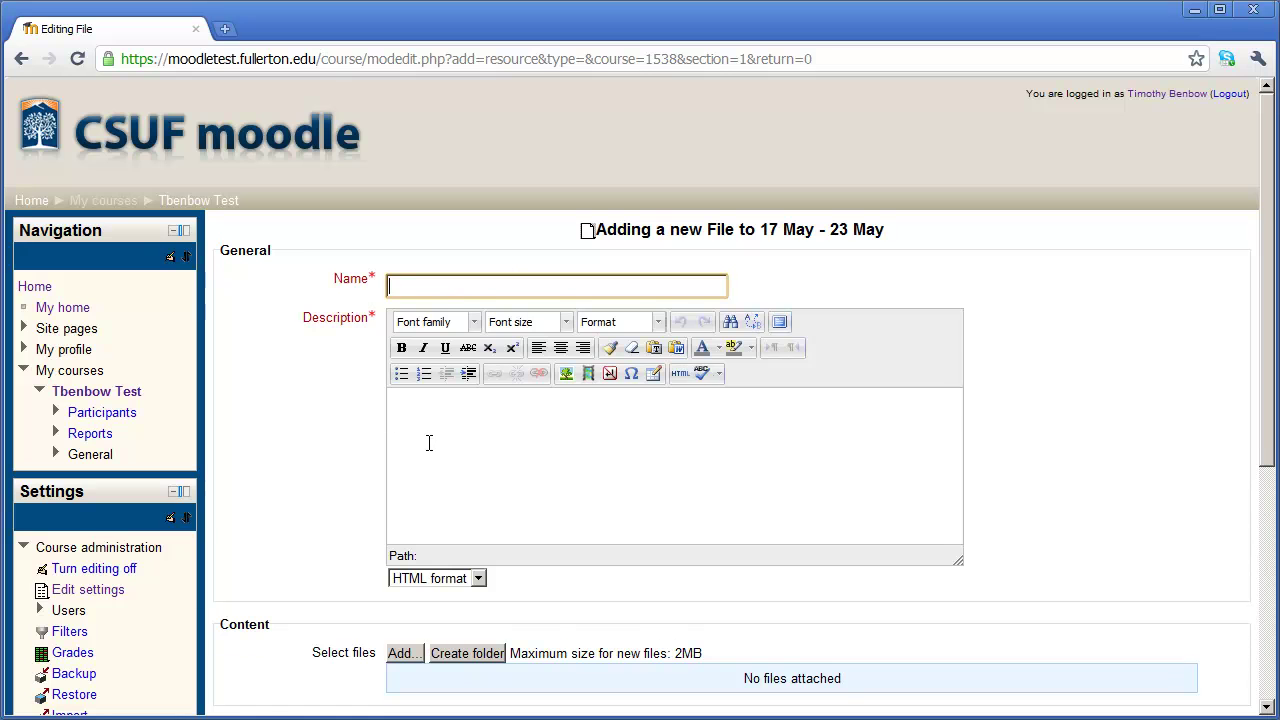
pyautogui.click(425, 450)
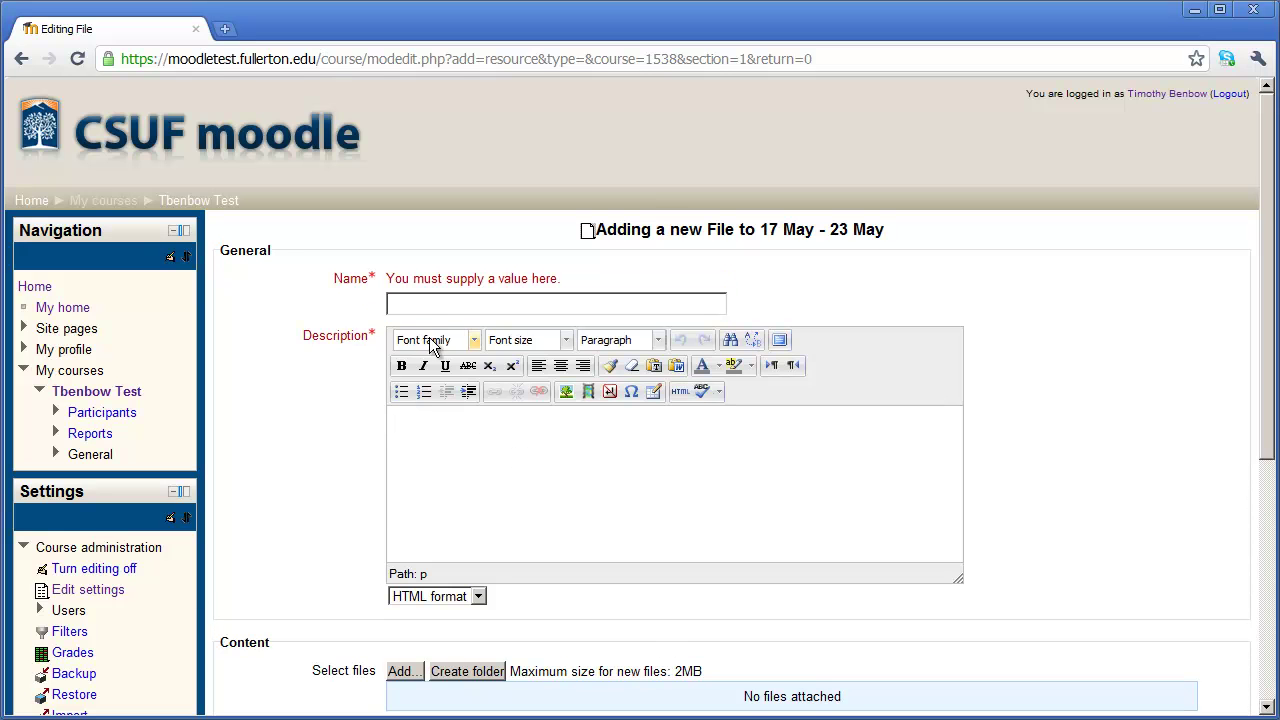
pyautogui.click(424, 300)
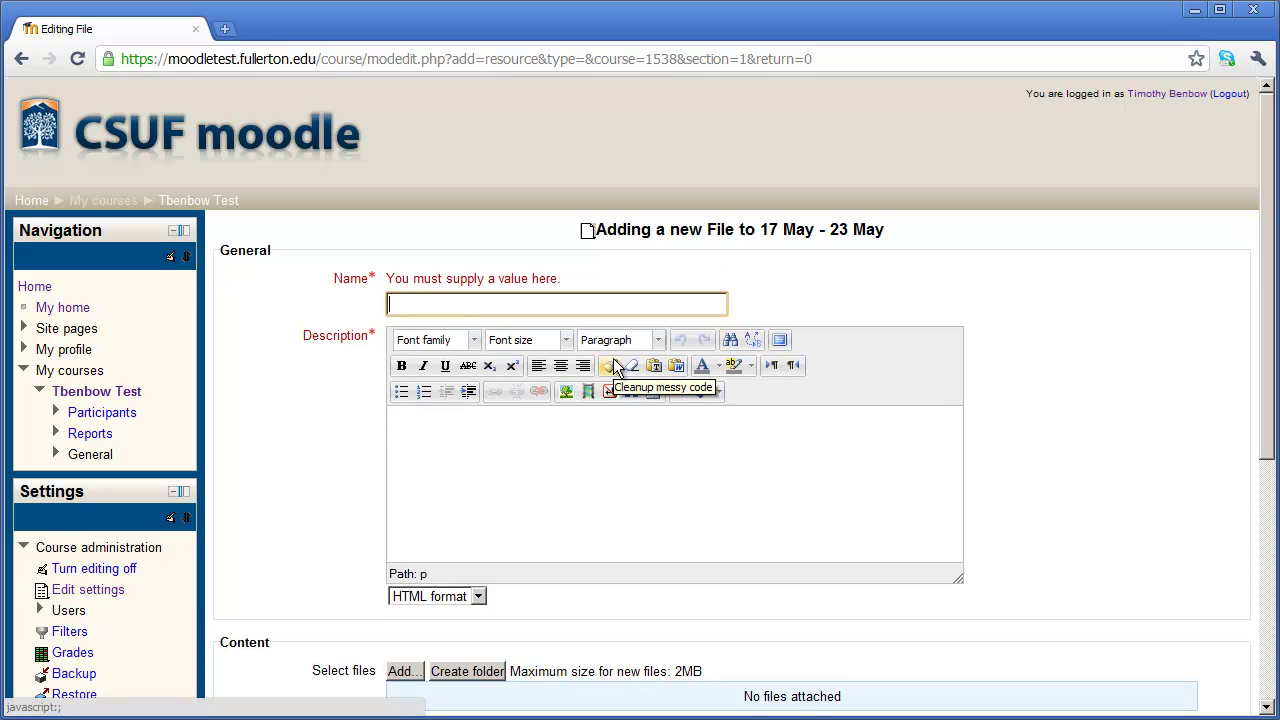
pyautogui.write('Sample Excel Spreadsheet')
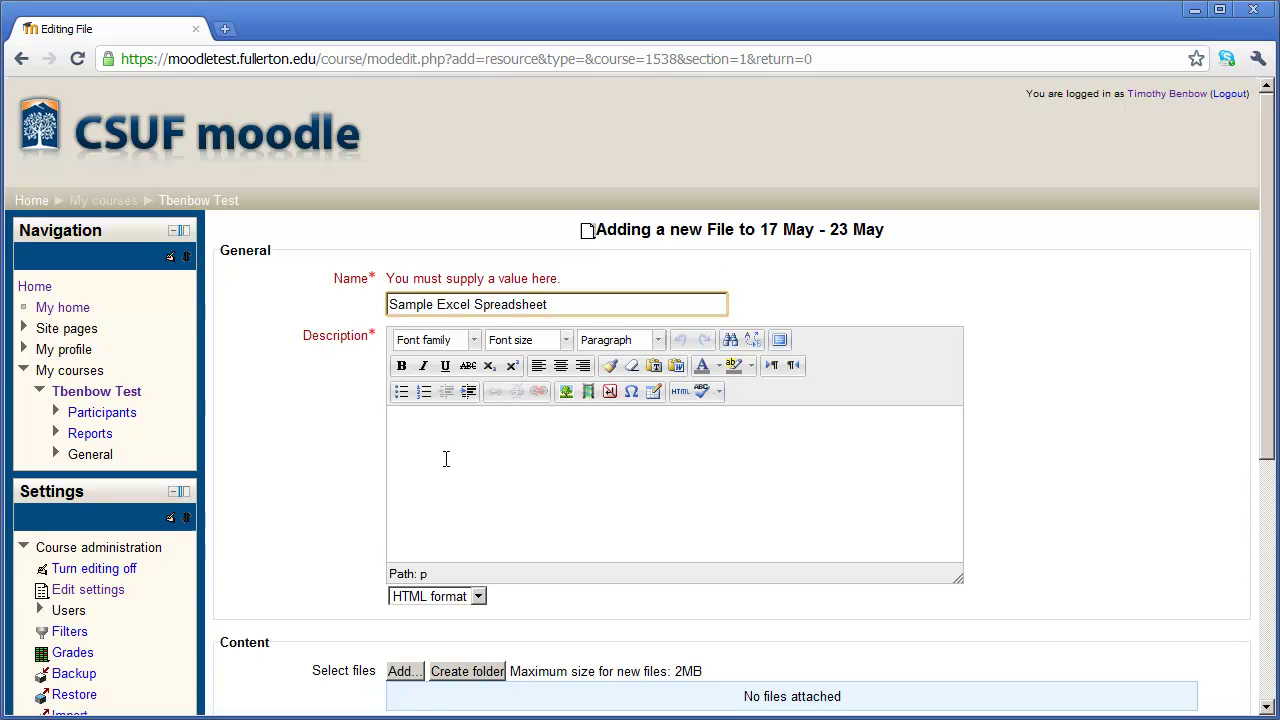
pyautogui.click(452, 462)
pyautogui.write('This')
pyautogui.press('BackSpace')
pyautogui.press('BackSpace')
pyautogui.write('is is a set of baseball statistics')
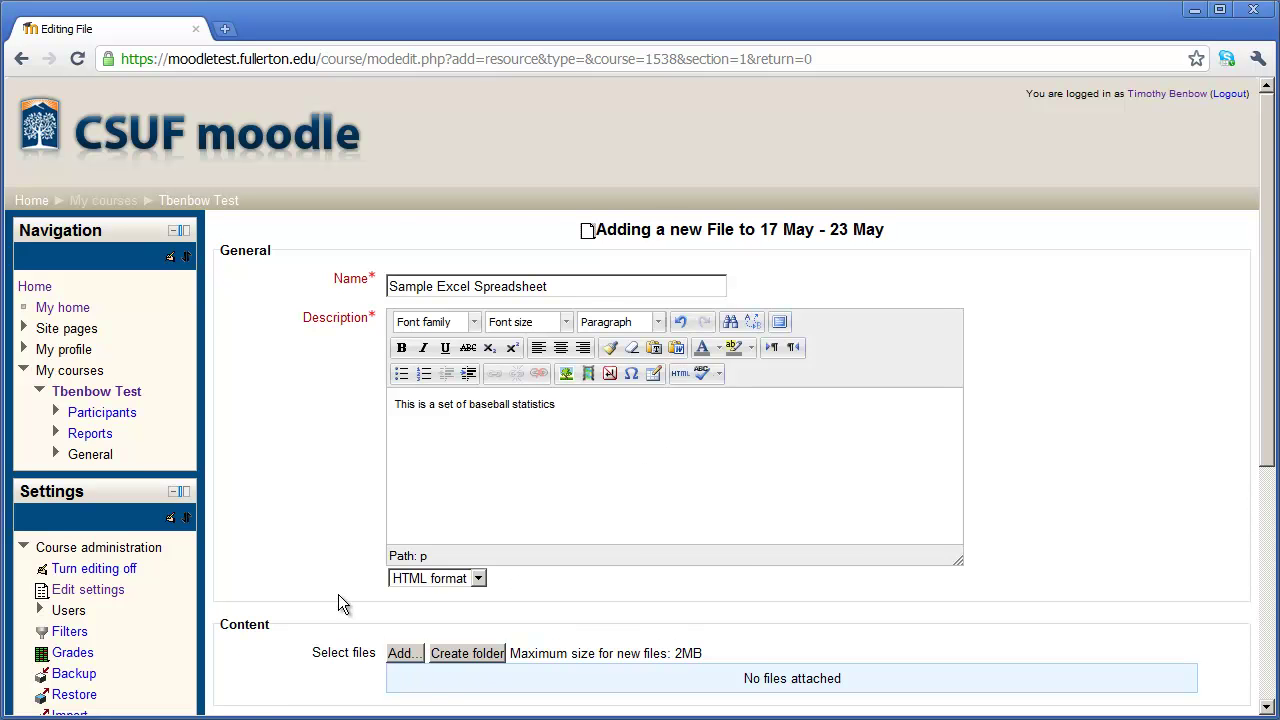
pyautogui.scroll(-1, 338, 594)
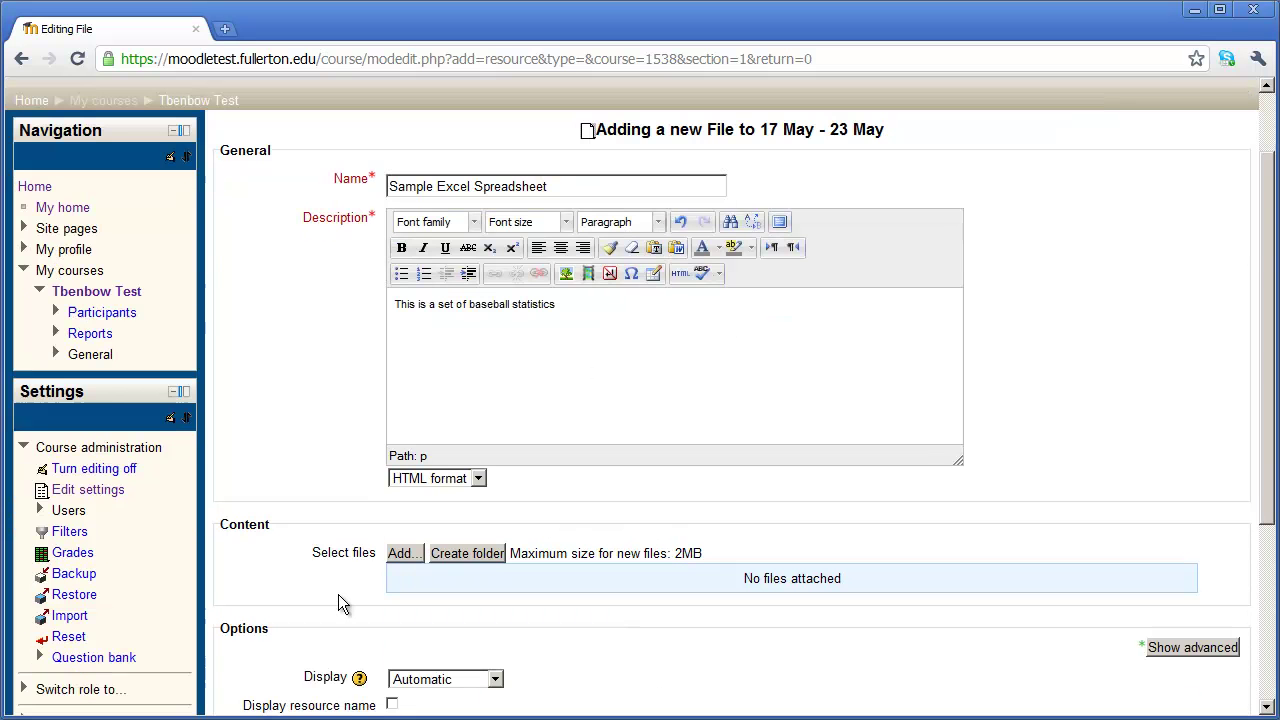
# Step: Upload 1871 Baseball Stats.xls from the computer as the resource's content
pyautogui.click(403, 553)
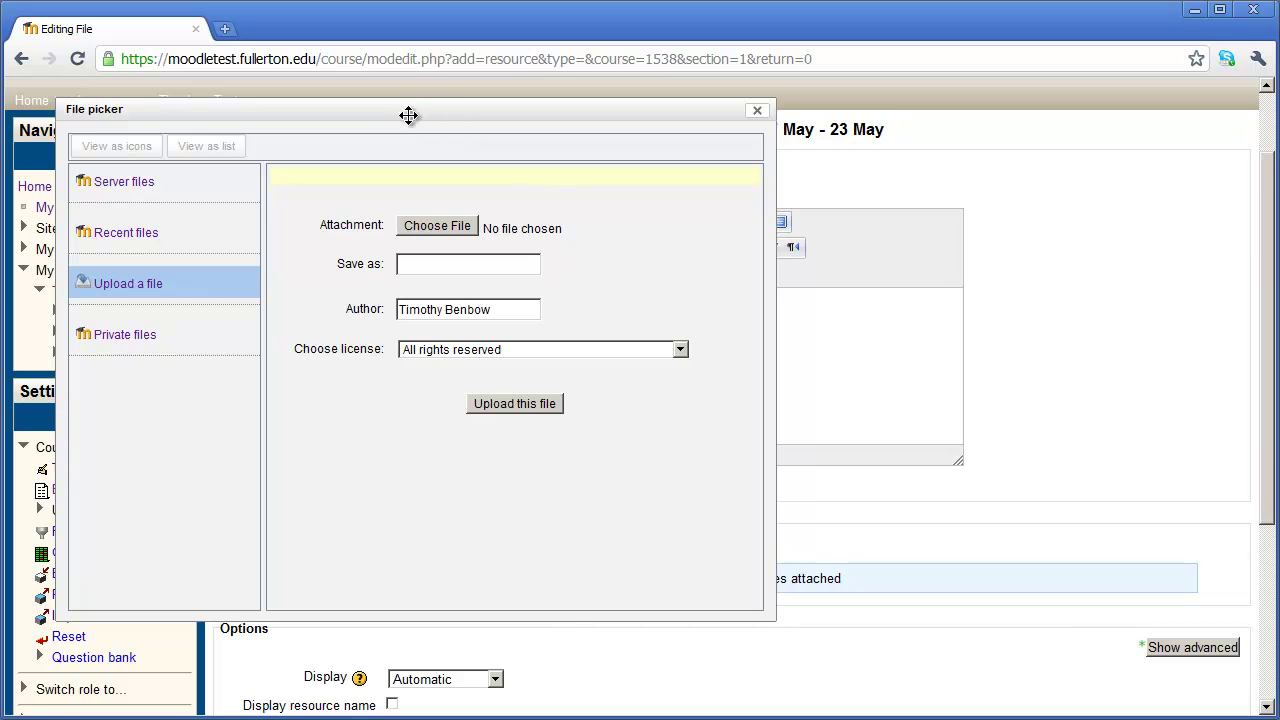
pyautogui.moveTo(403, 117); pyautogui.dragTo(576, 154)
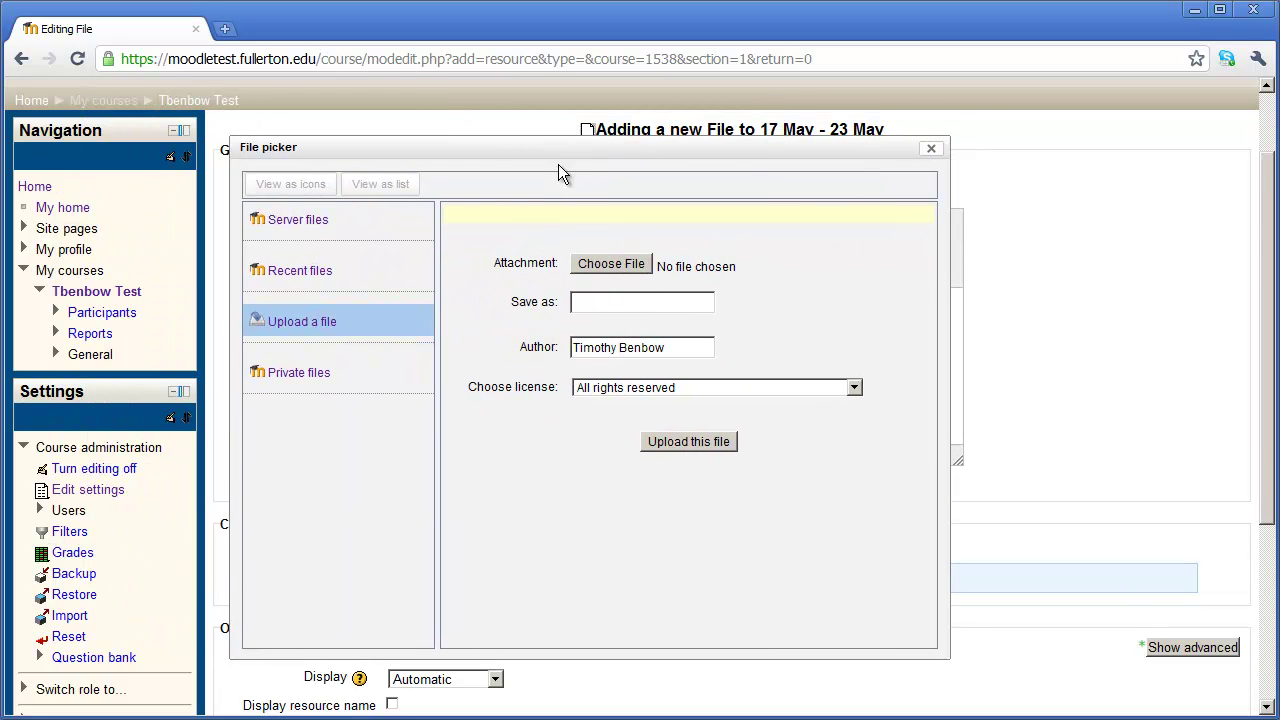
pyautogui.click(322, 324)
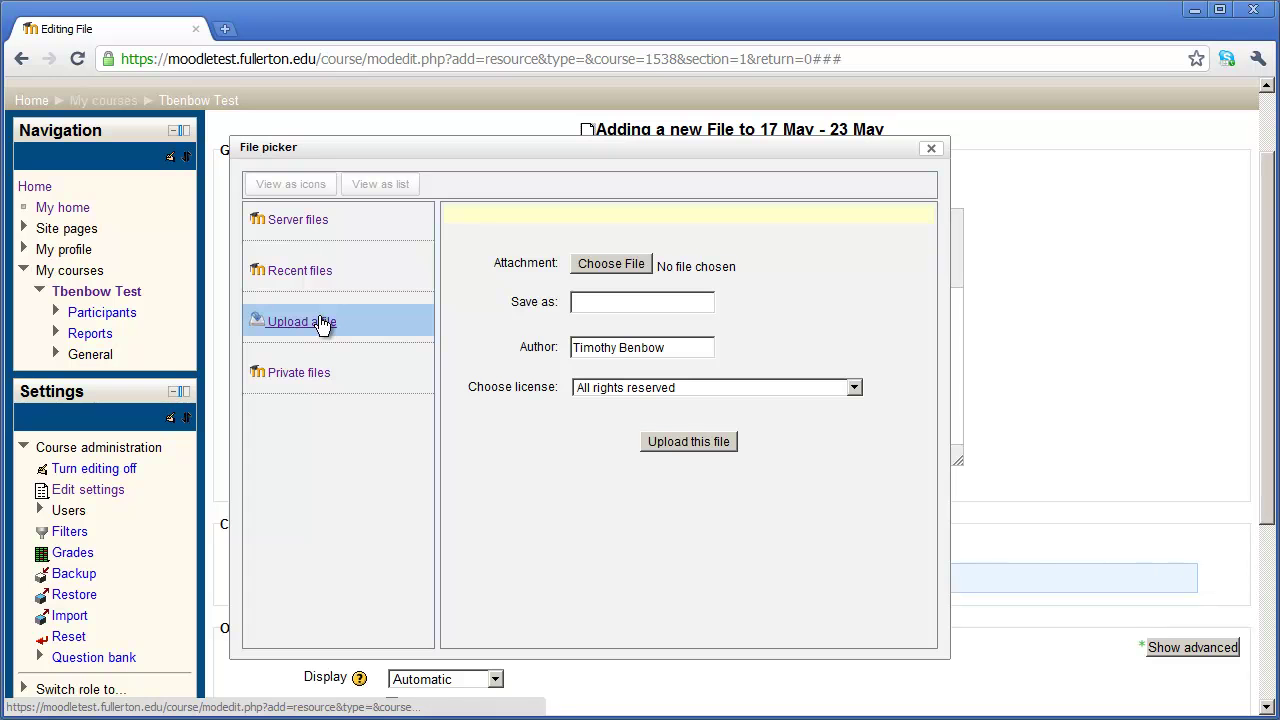
pyautogui.click(600, 266)
pyautogui.click(408, 244)
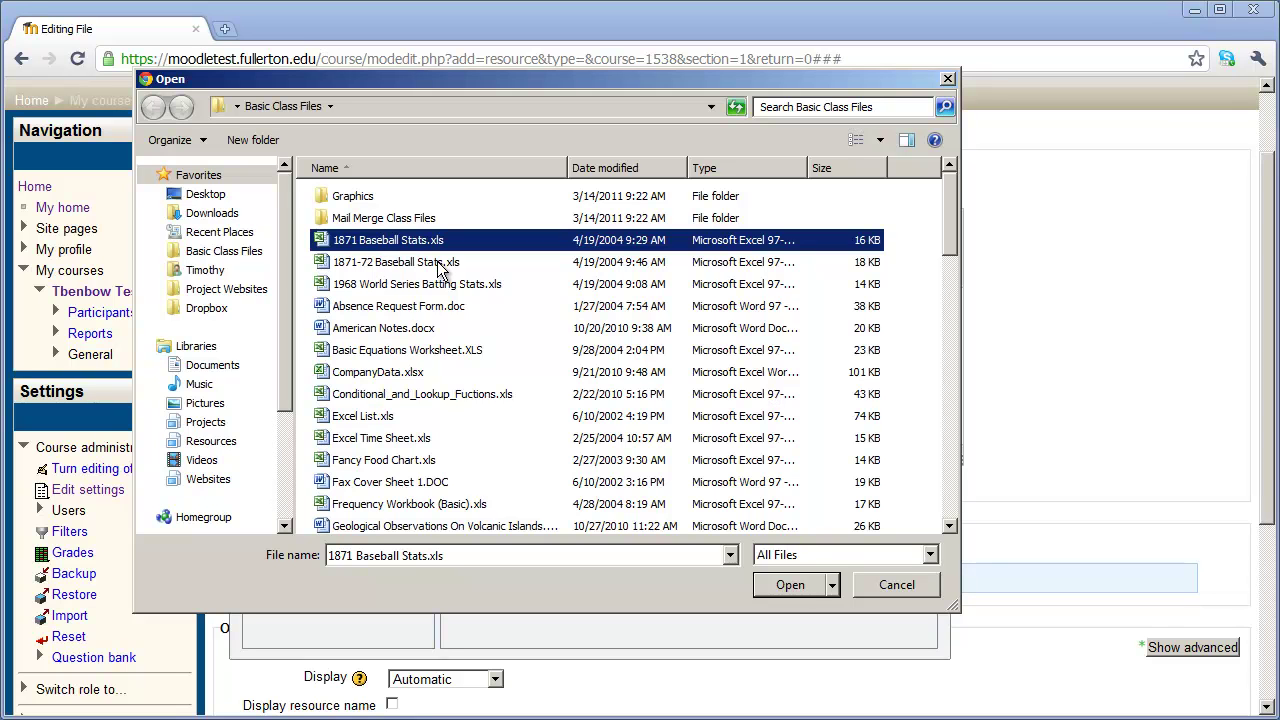
pyautogui.click(790, 585)
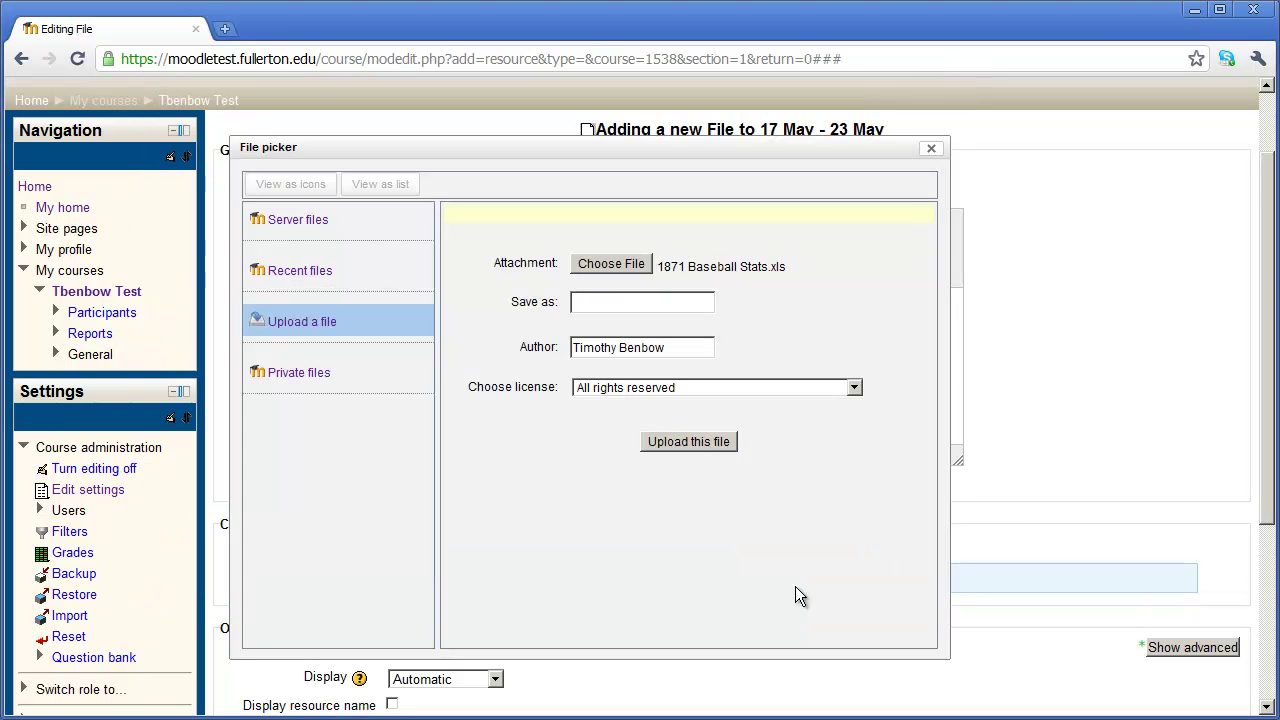
pyautogui.click(689, 444)
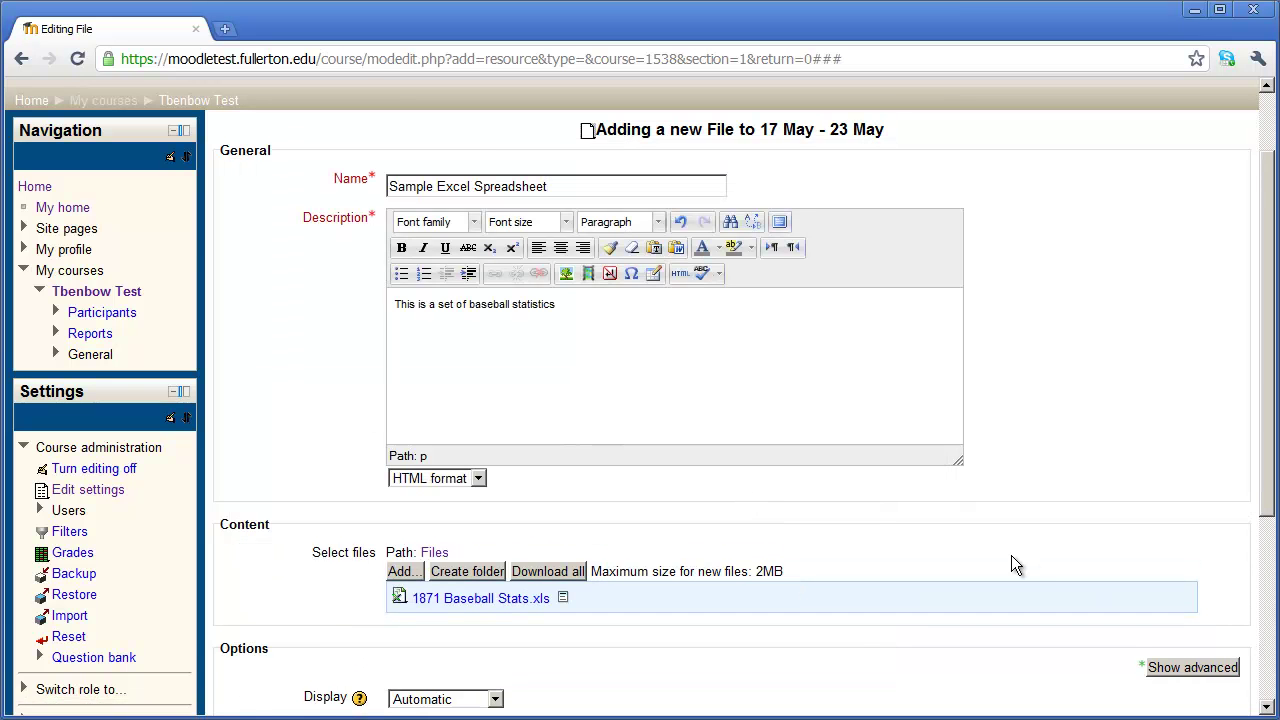
# Step: Save the Sample Excel Spreadsheet resource and return to the course outline
pyautogui.scroll(-3, 1011, 555)
pyautogui.scroll(-1, 1011, 565)
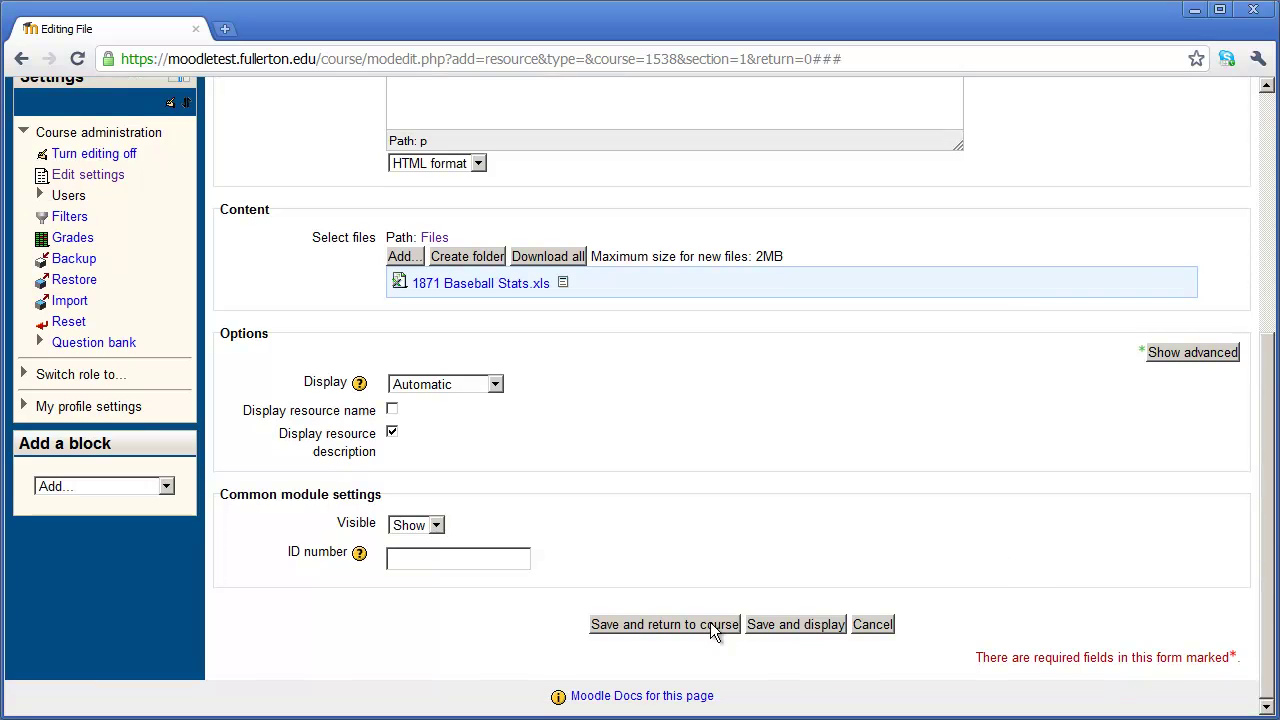
pyautogui.click(634, 624)
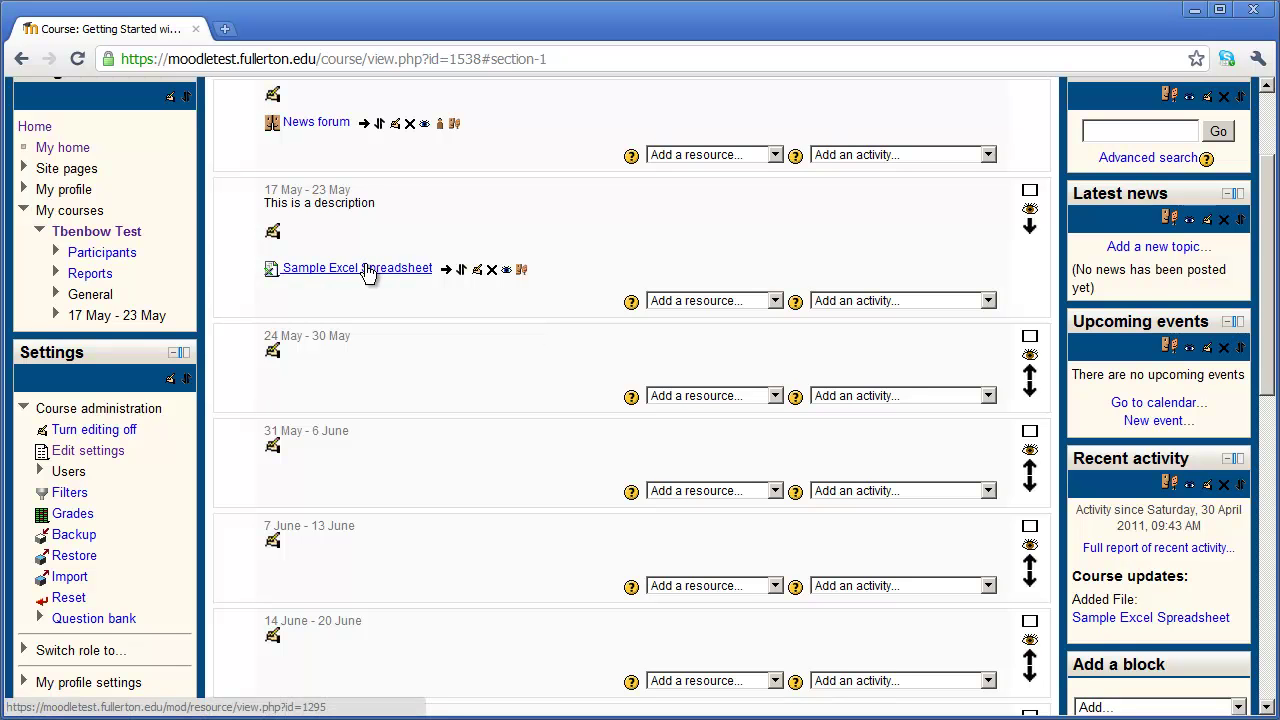
pyautogui.scroll(1, 427, 422)
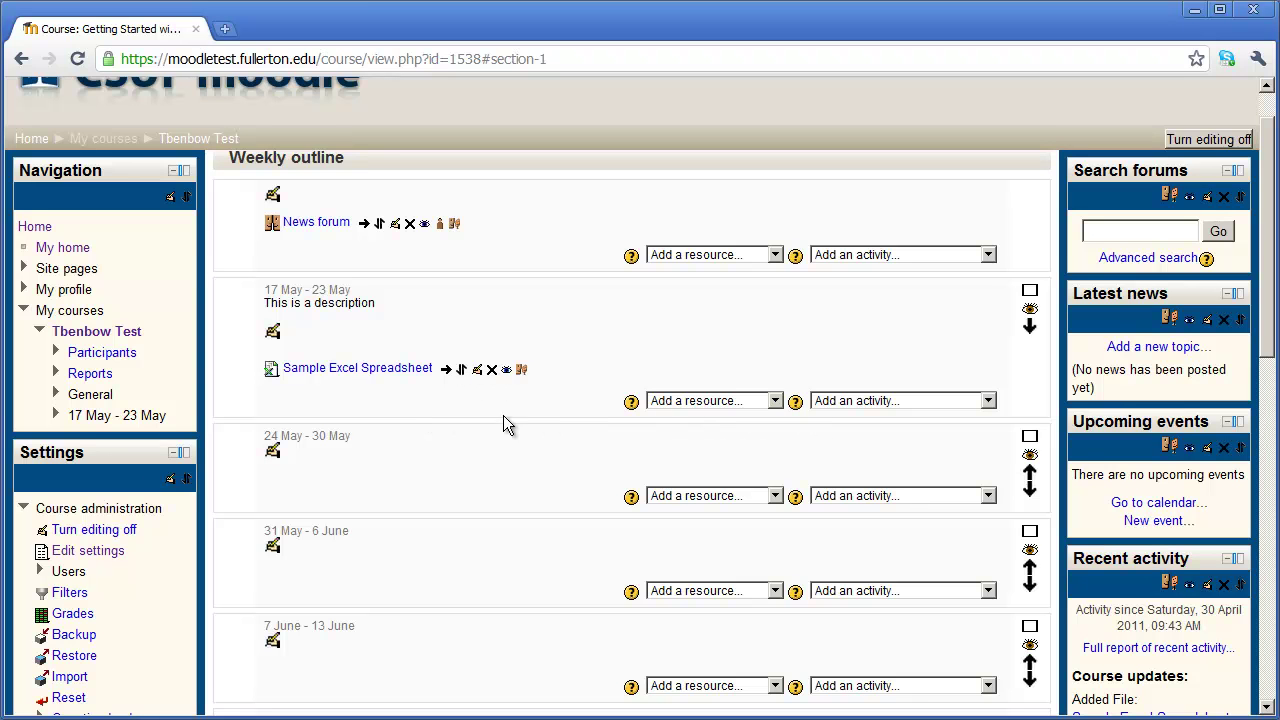
pyautogui.scroll(1, 449, 437)
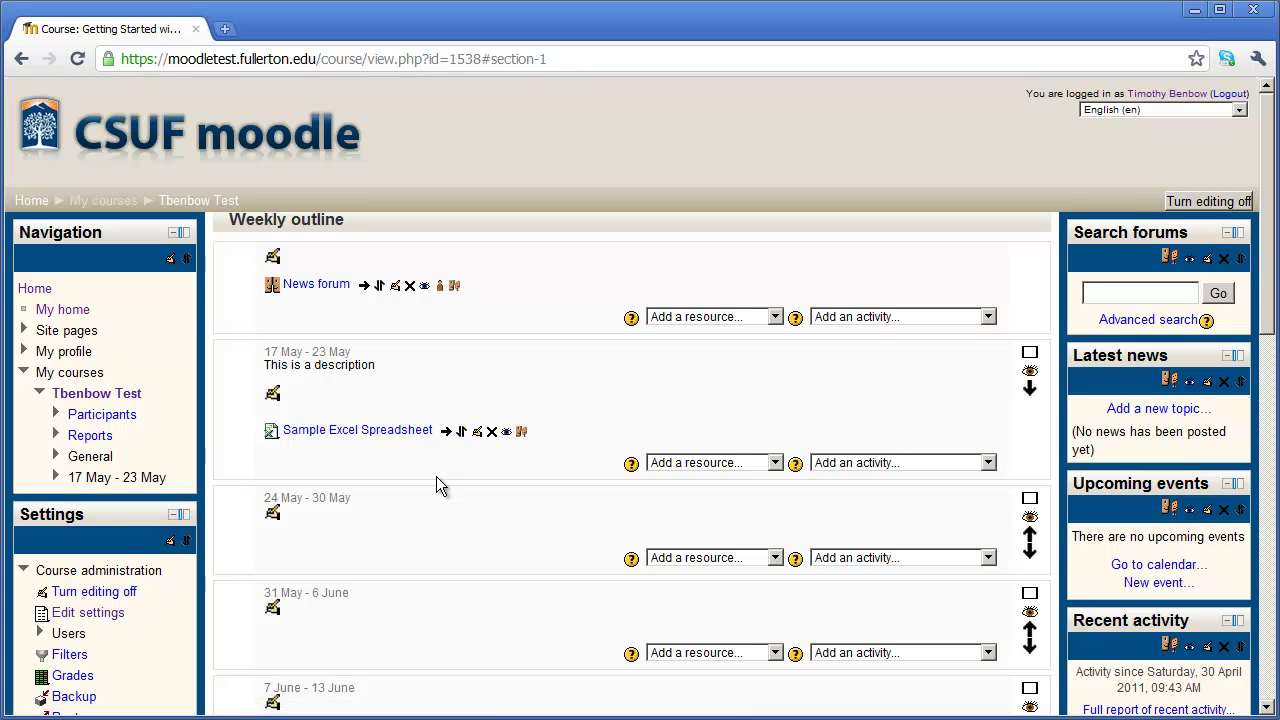
pyautogui.click(1209, 202)
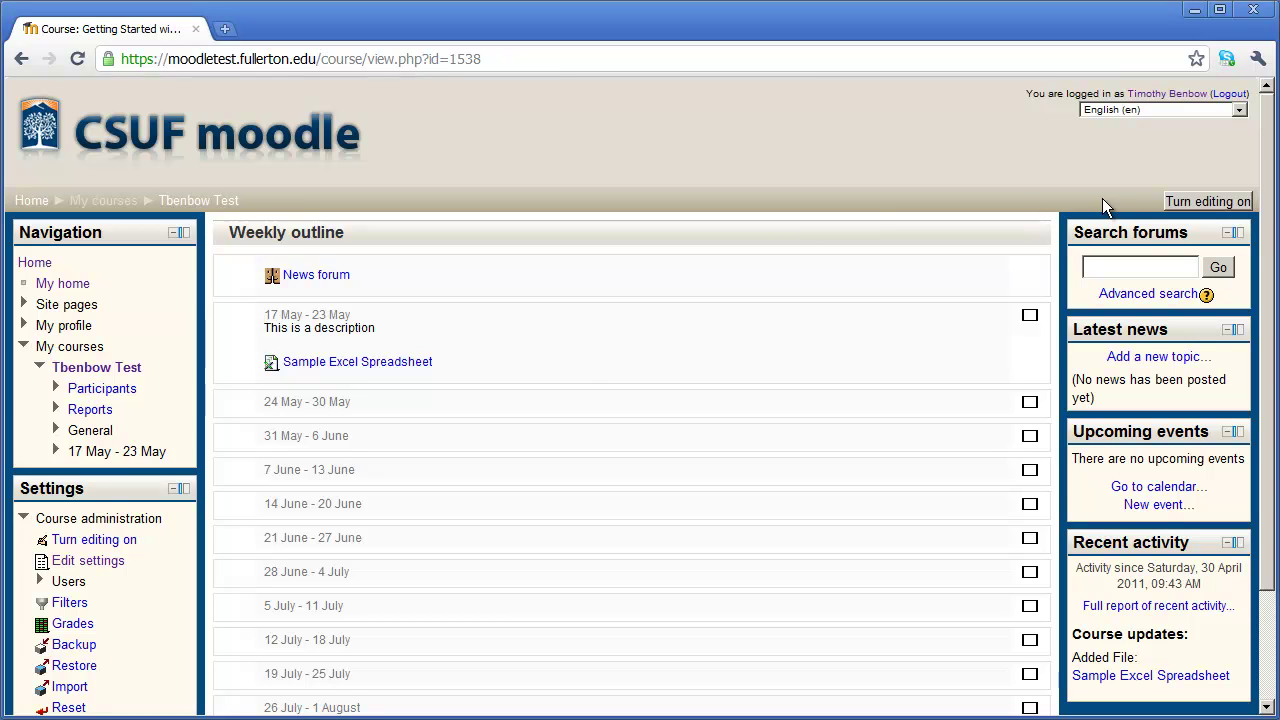
pyautogui.click(1198, 202)
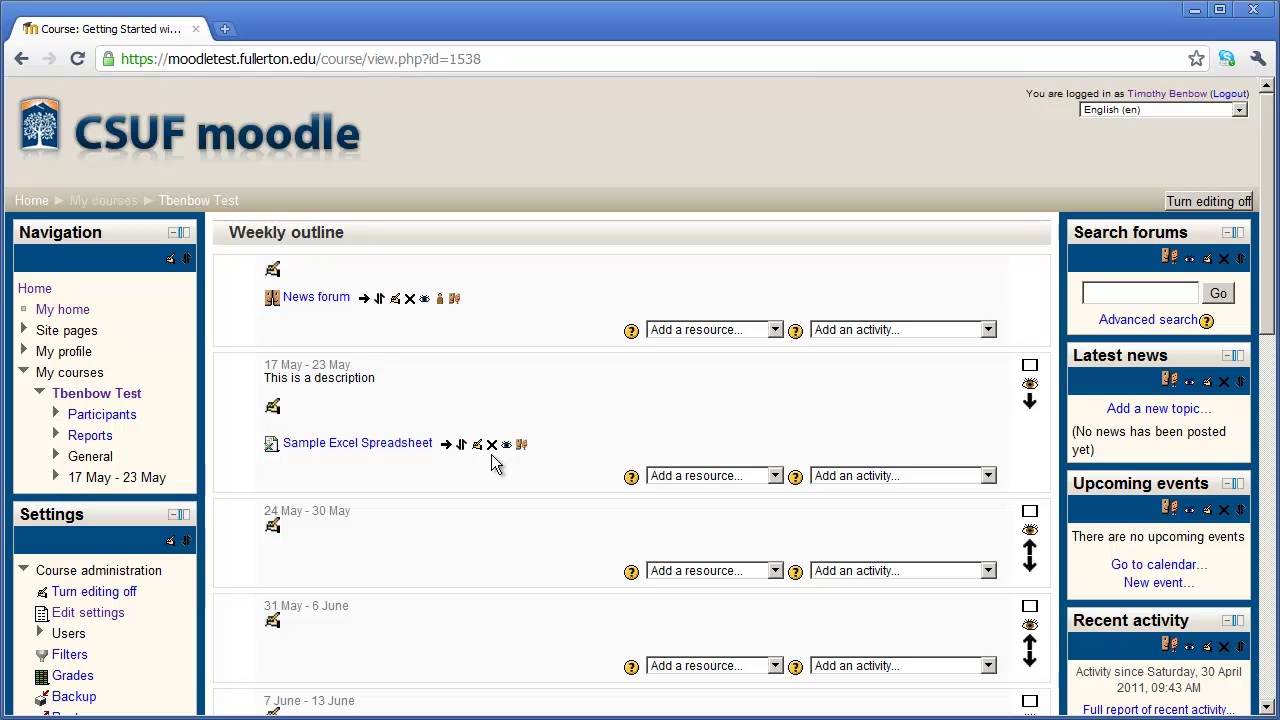
# Step: Start a URL resource for 17 May - 23 May named 'IT Training Website' with description 'Description'
pyautogui.click(698, 476)
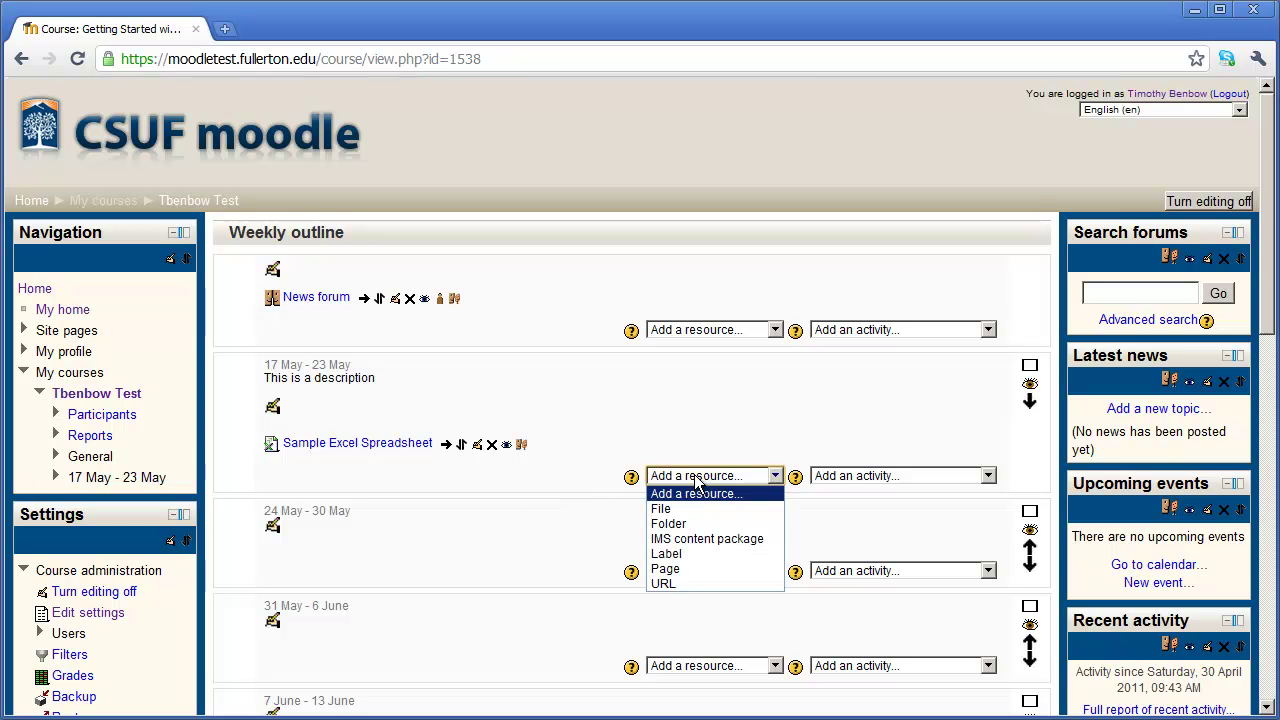
pyautogui.click(690, 582)
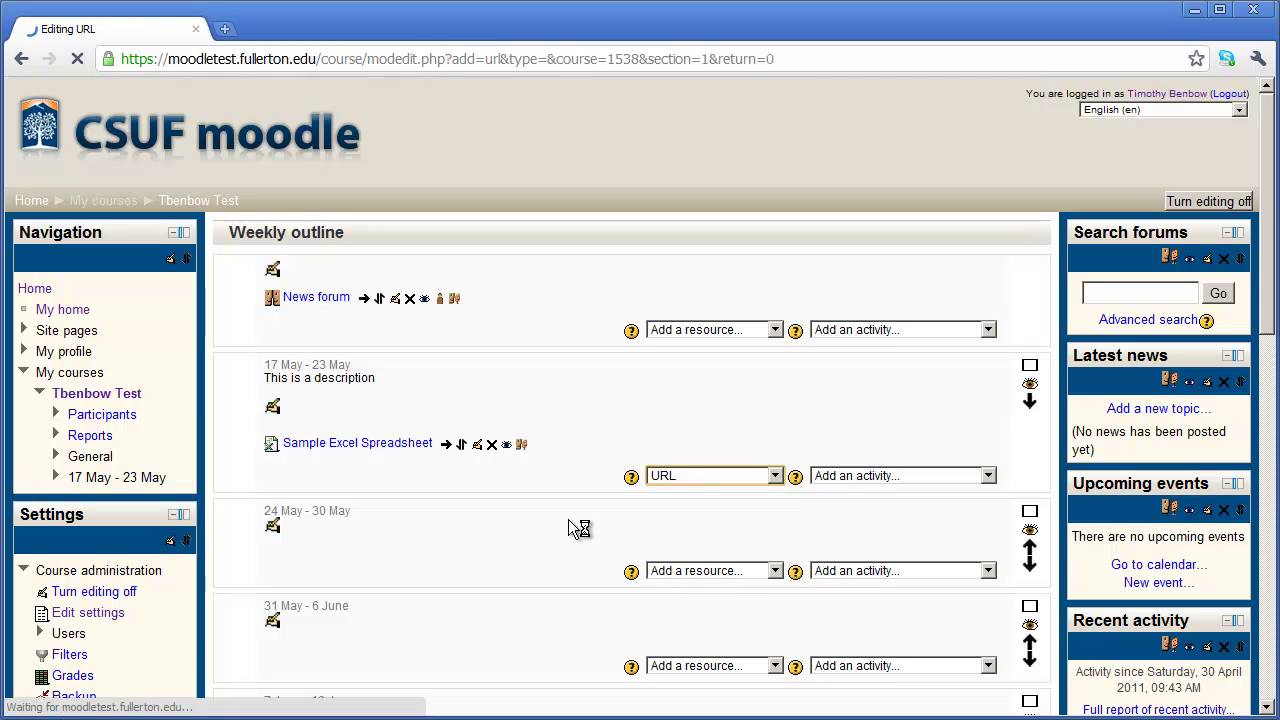
pyautogui.click(420, 285)
pyautogui.write('IT Training Website')
pyautogui.press('Tab')
pyautogui.press('Tab')
pyautogui.click(458, 445)
pyautogui.write('Descit')
pyautogui.press('BackSpace')
pyautogui.press('BackSpace')
pyautogui.write('ription')
pyautogui.scroll(-1, 462, 590)
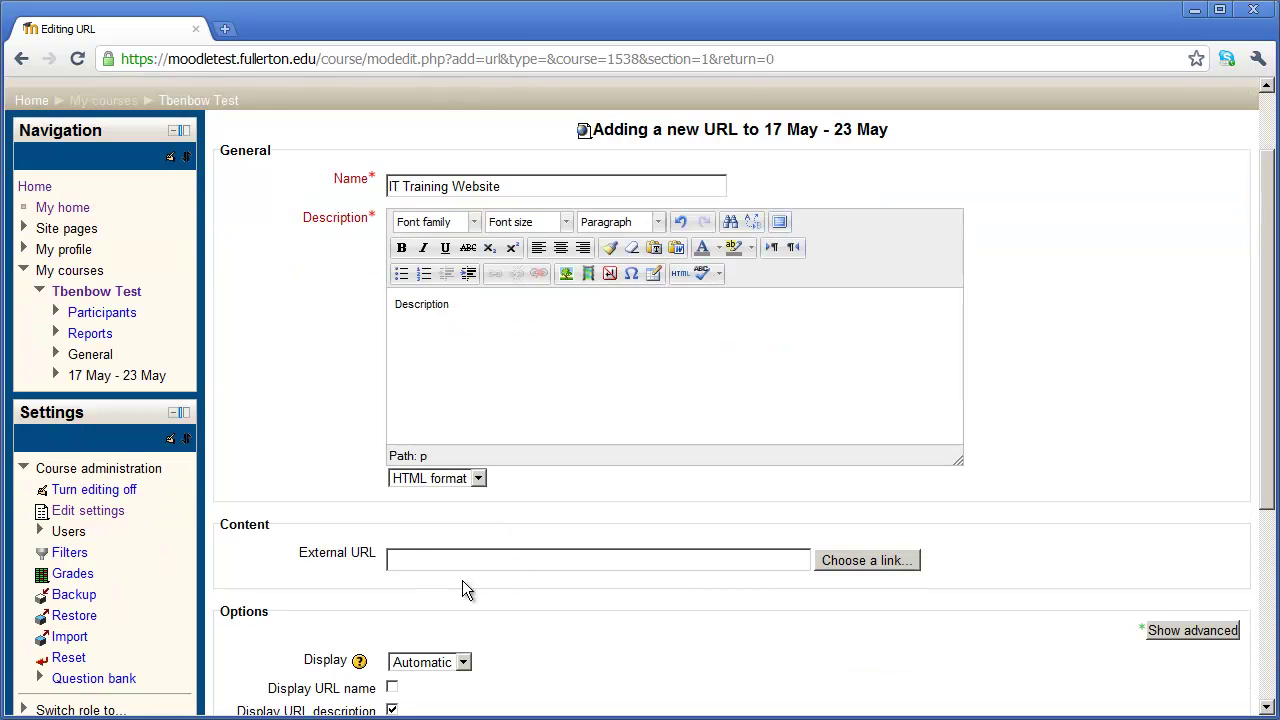
pyautogui.click(411, 562)
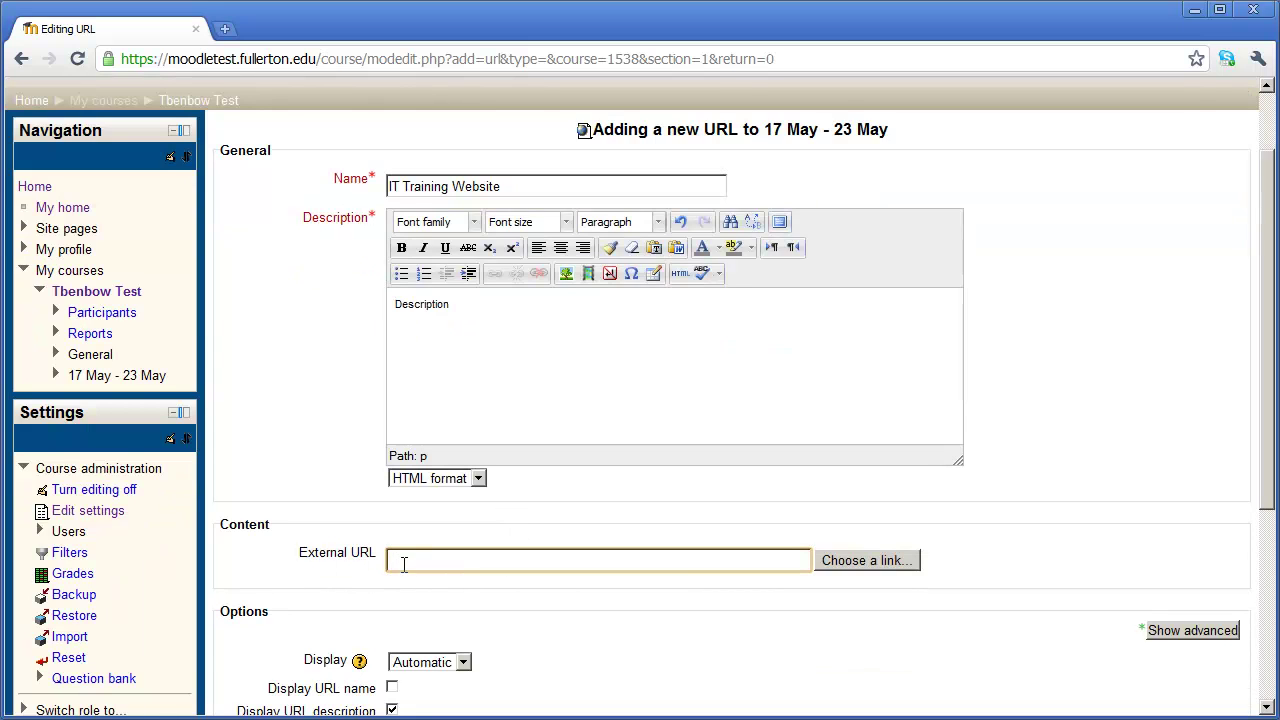
pyautogui.scroll(-1, 410, 560)
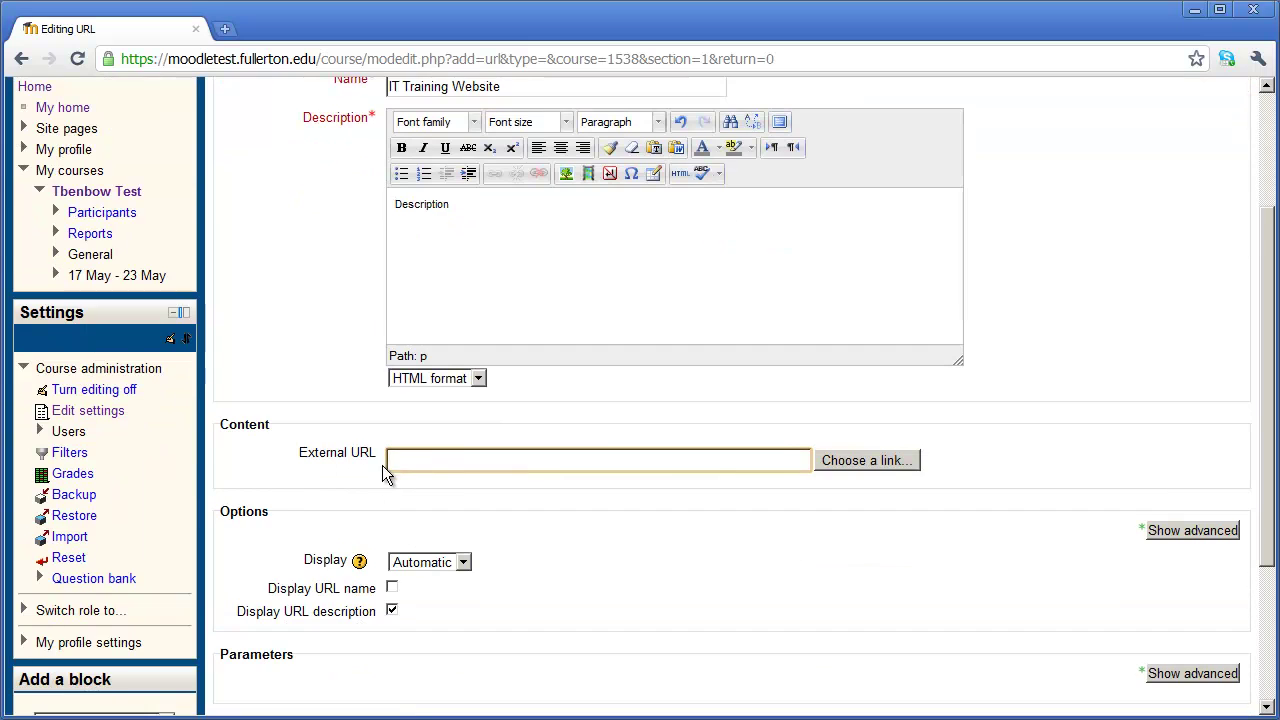
pyautogui.rightClick(491, 464)
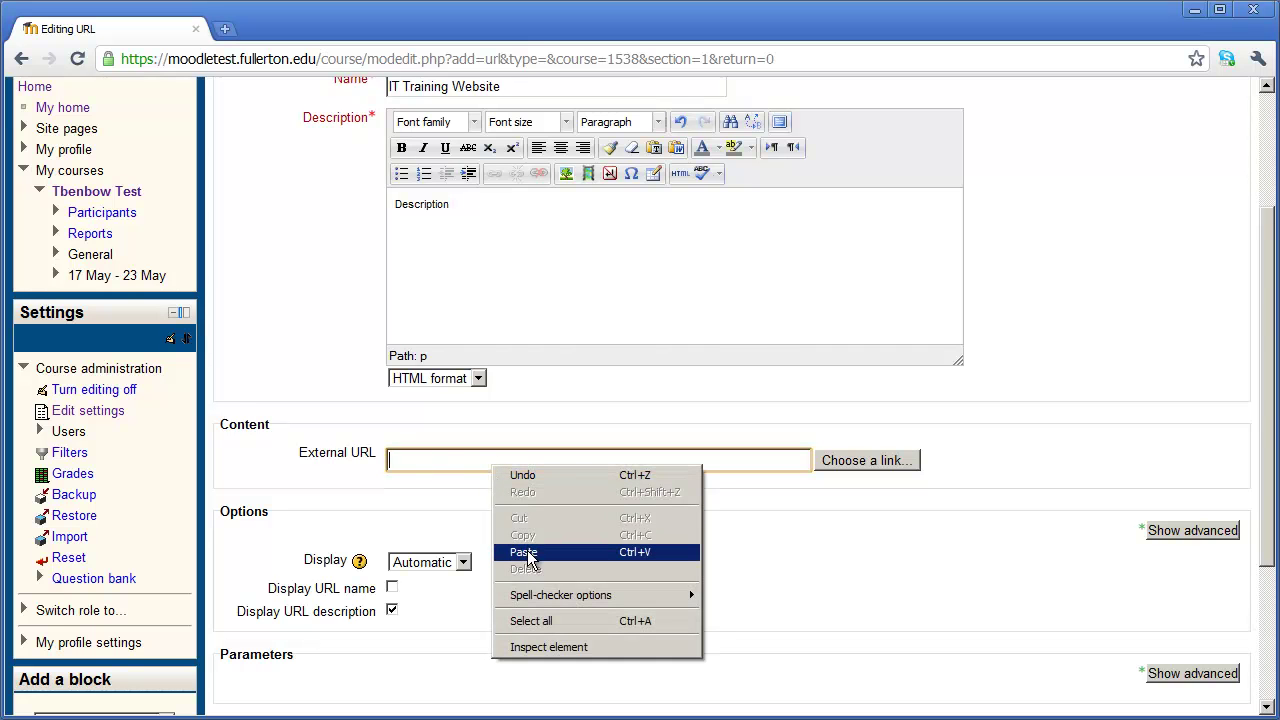
pyautogui.click(403, 466)
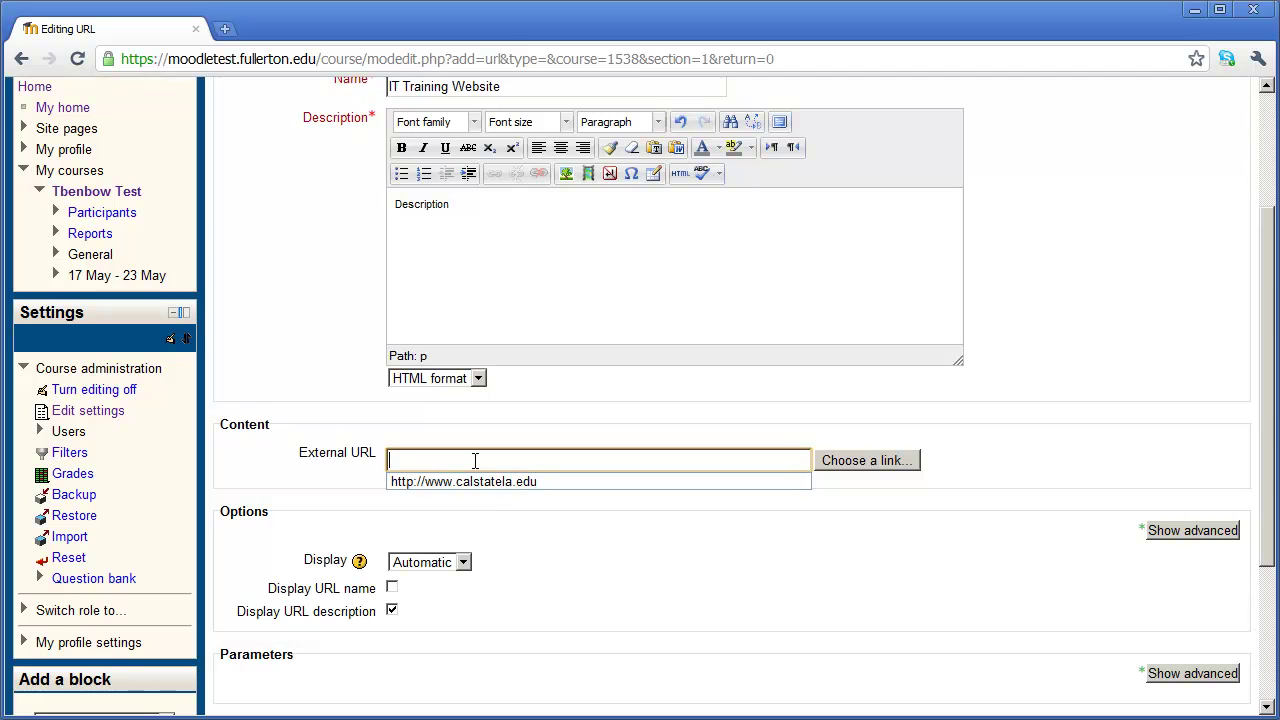
pyautogui.click(851, 461)
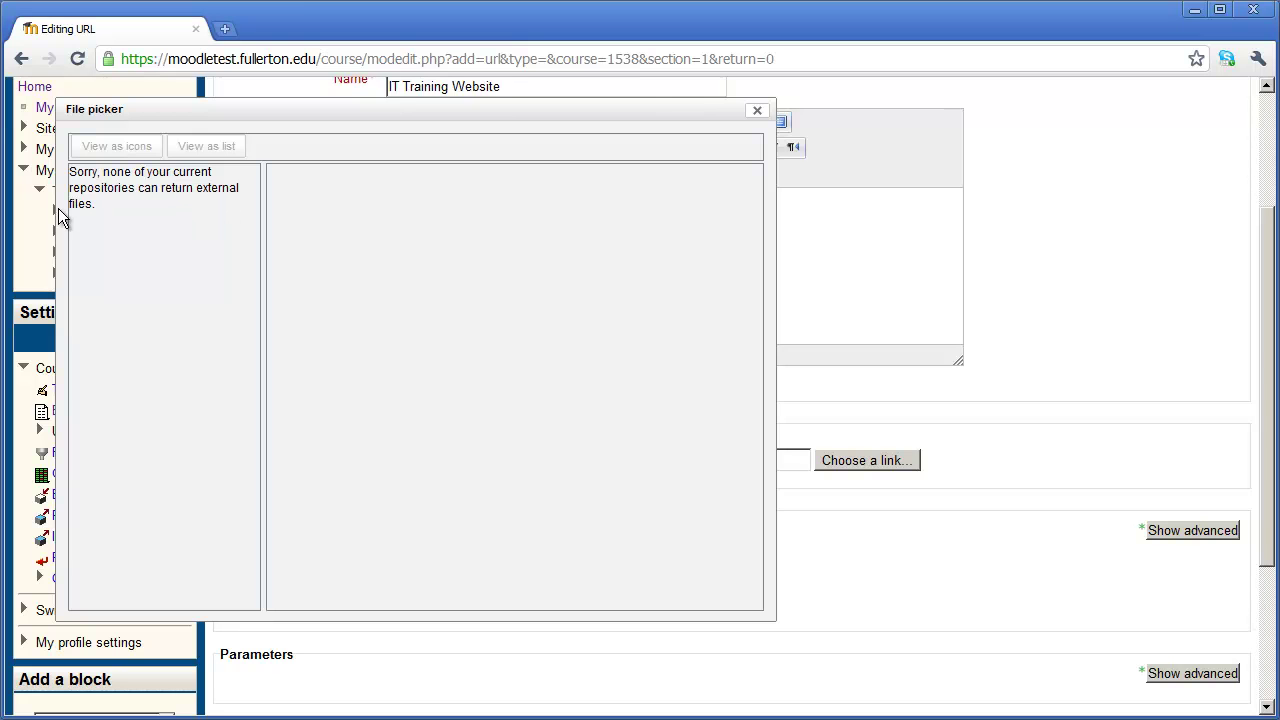
pyautogui.click(757, 111)
pyautogui.click(400, 456)
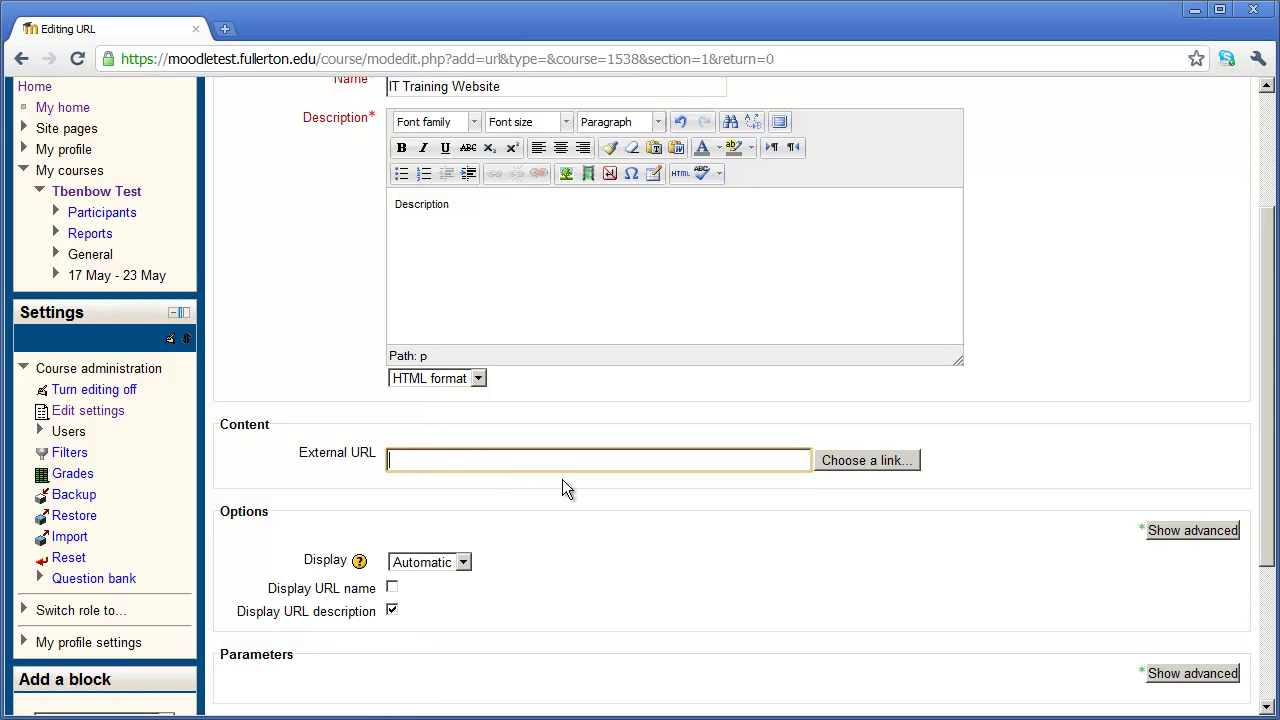
pyautogui.write('http')
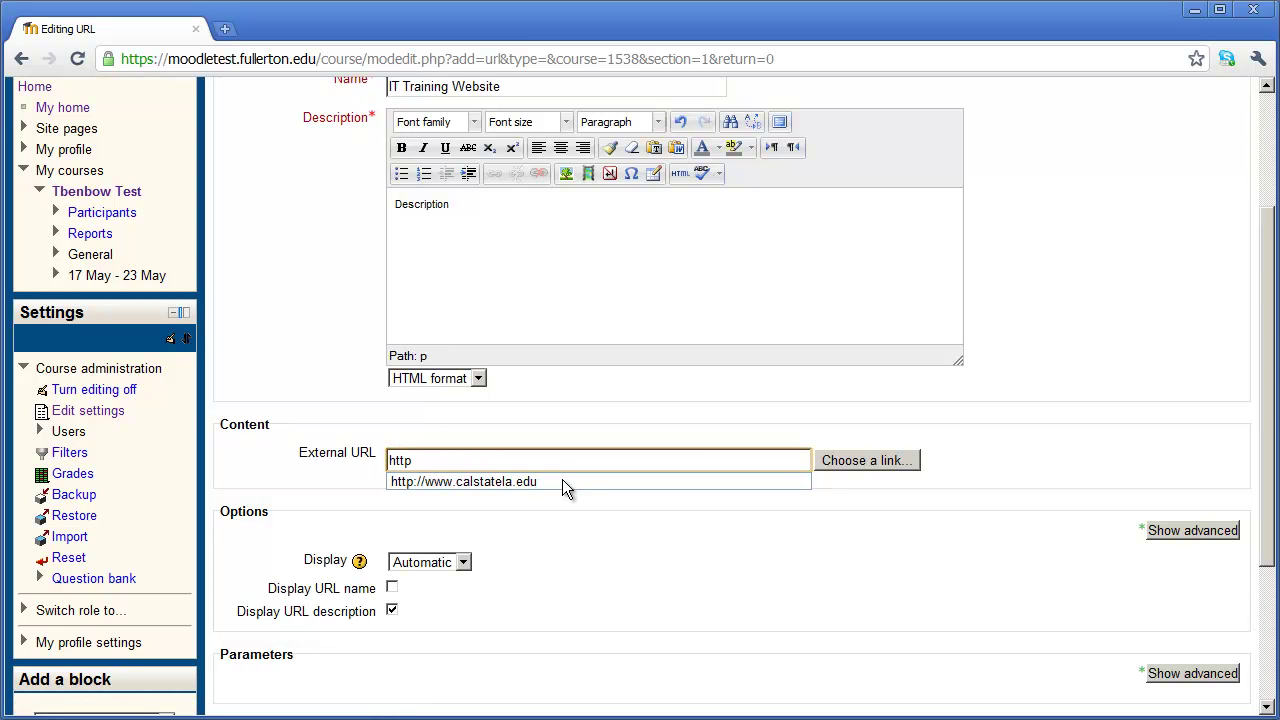
pyautogui.write('://www.timoth')
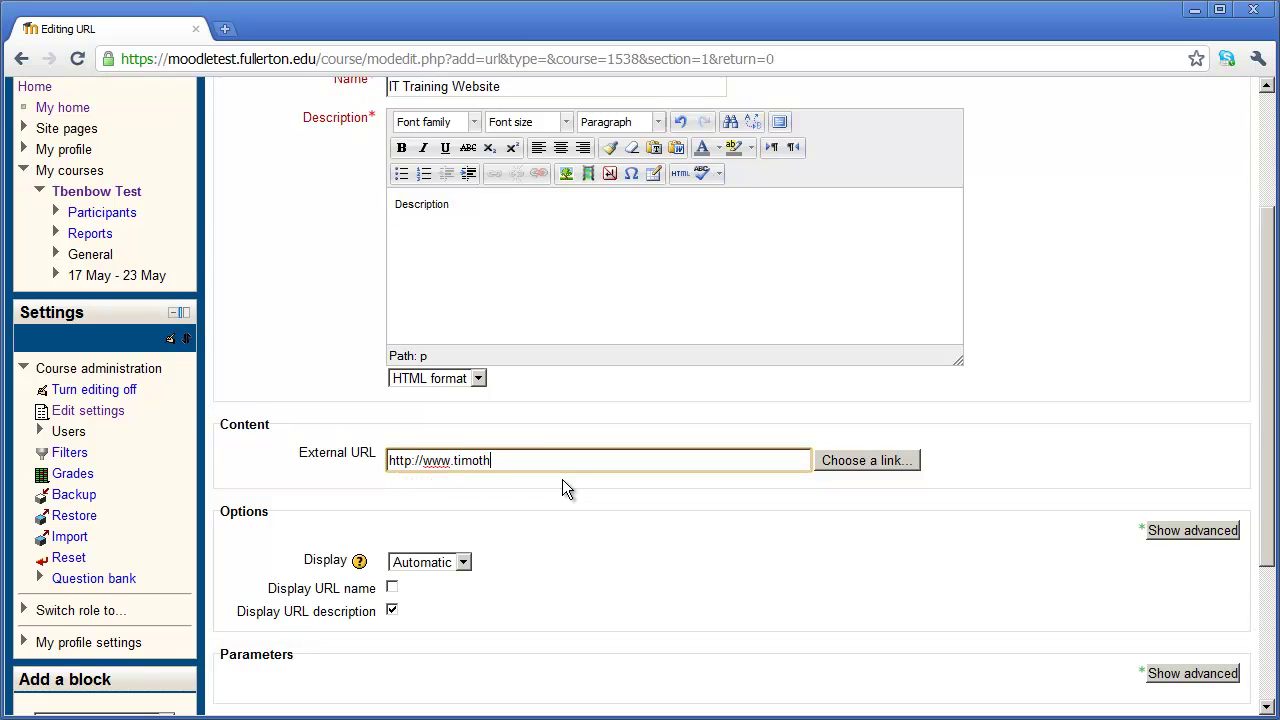
pyautogui.press('BackSpace')
pyautogui.press('BackSpace')
pyautogui.press('BackSpace')
pyautogui.press('BackSpace')
pyautogui.press('BackSpace')
pyautogui.press('BackSpace')
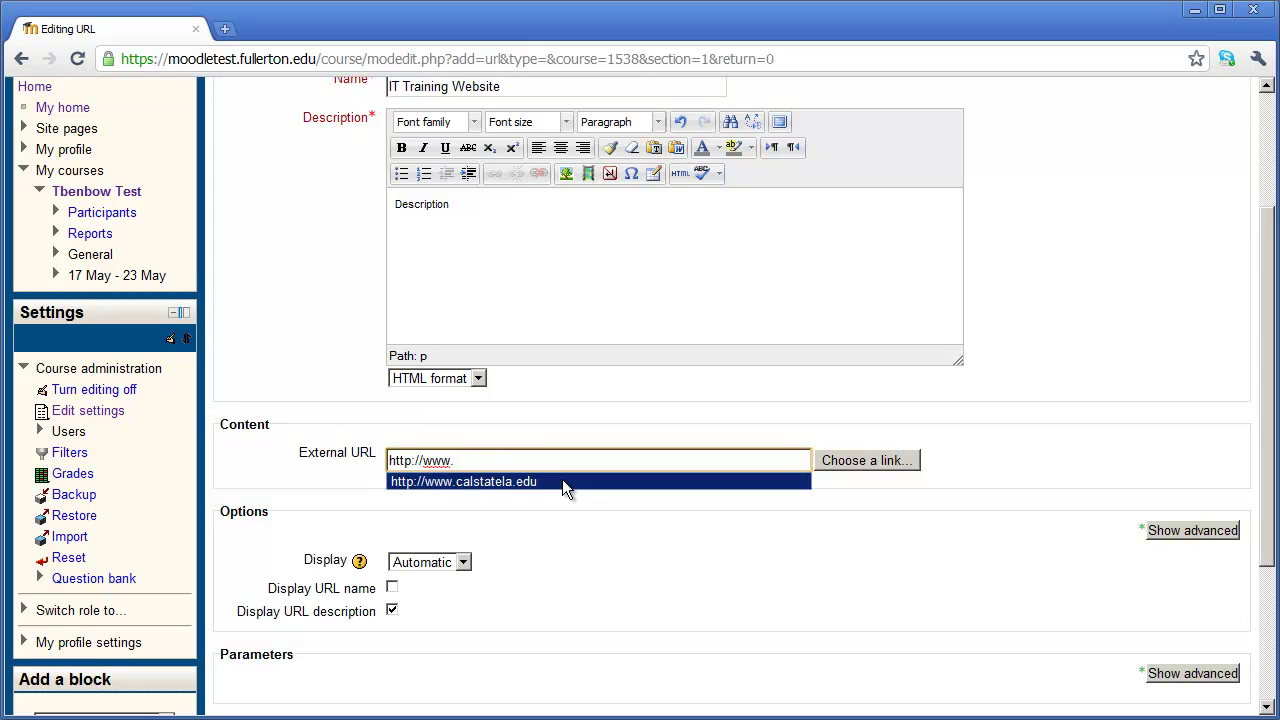
pyautogui.write('fullerton')
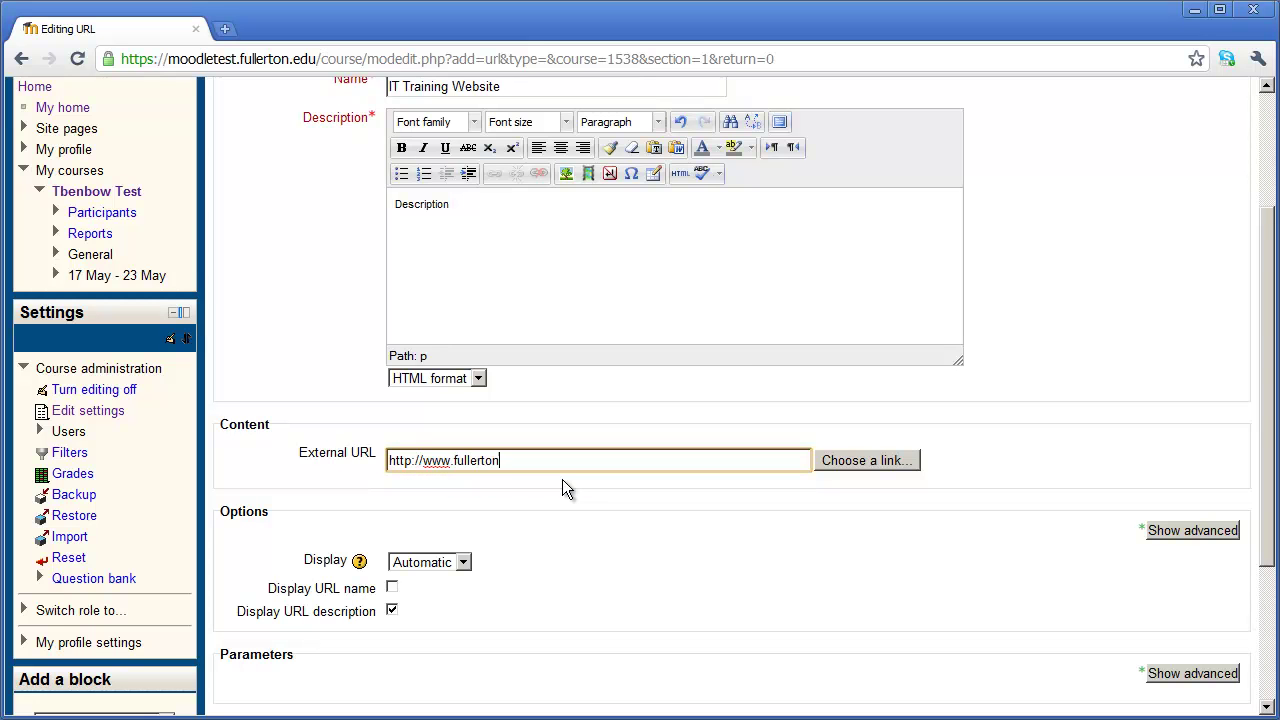
pyautogui.write('.edu/ittraining')
pyautogui.scroll(-1, 603, 457)
pyautogui.scroll(-1, 603, 466)
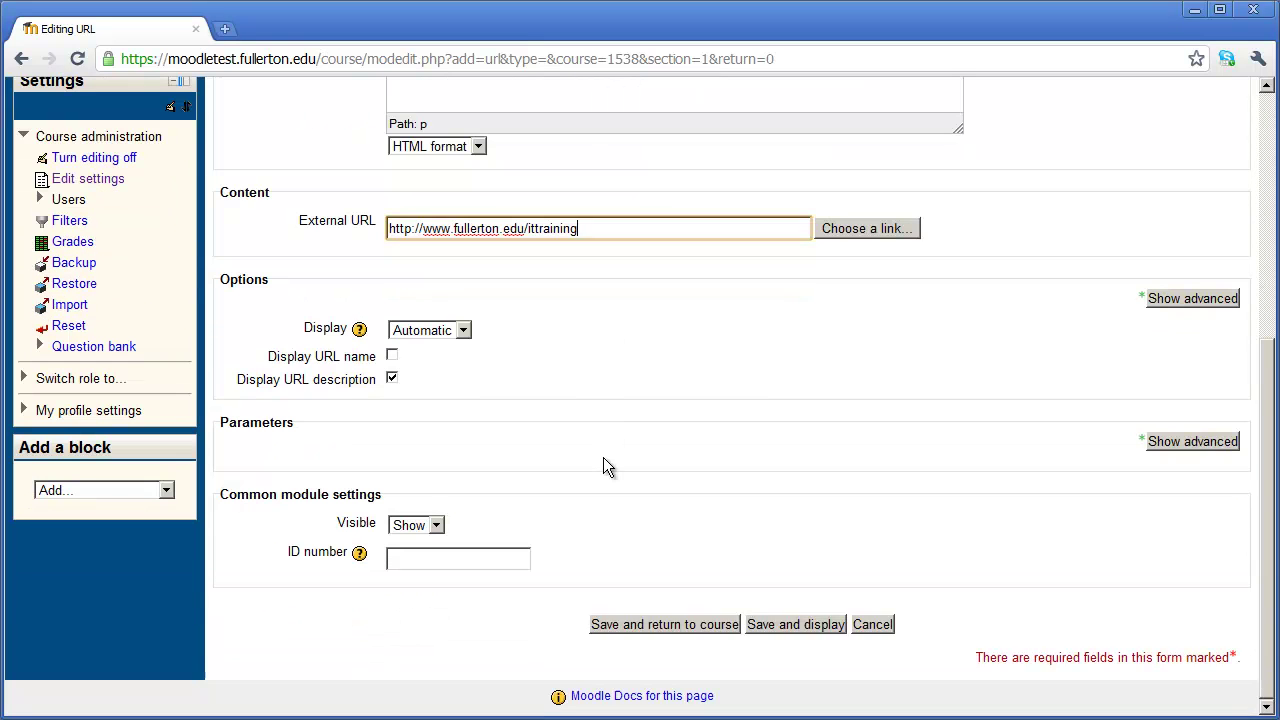
# Step: Save the IT Training Website link and turn editing off to view the finished week
pyautogui.click(639, 622)
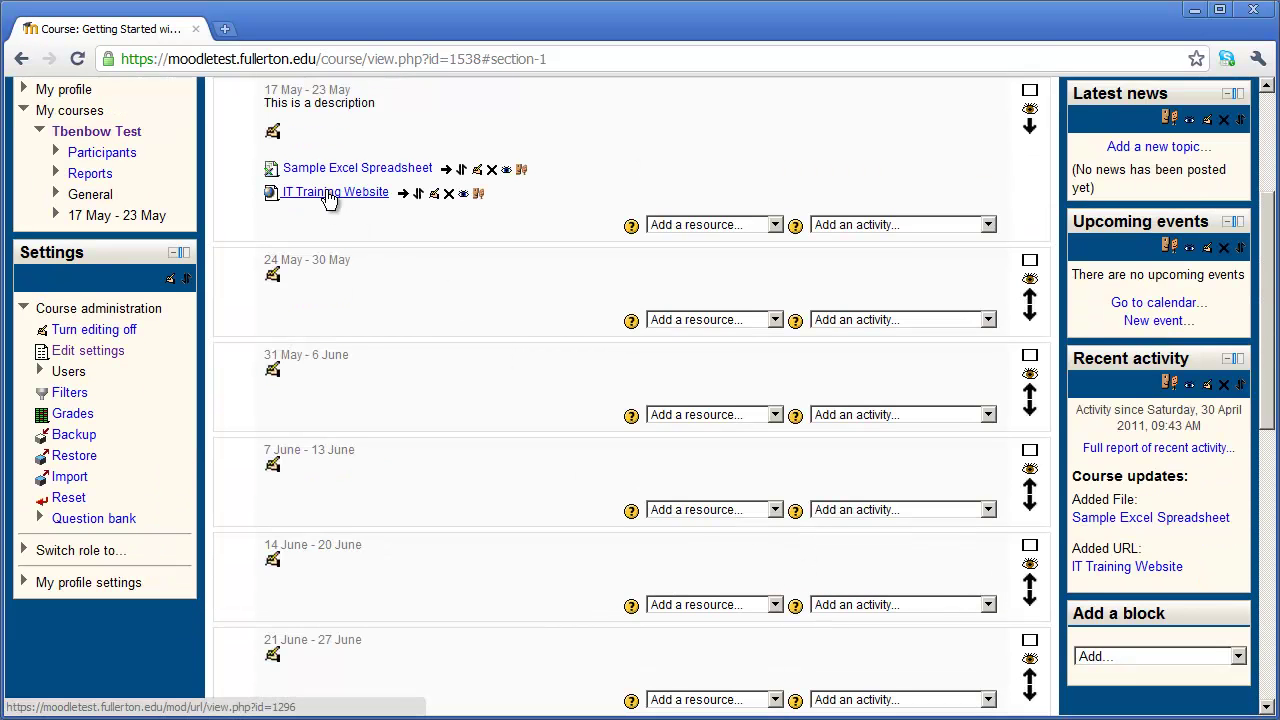
pyautogui.scroll(2, 499, 326)
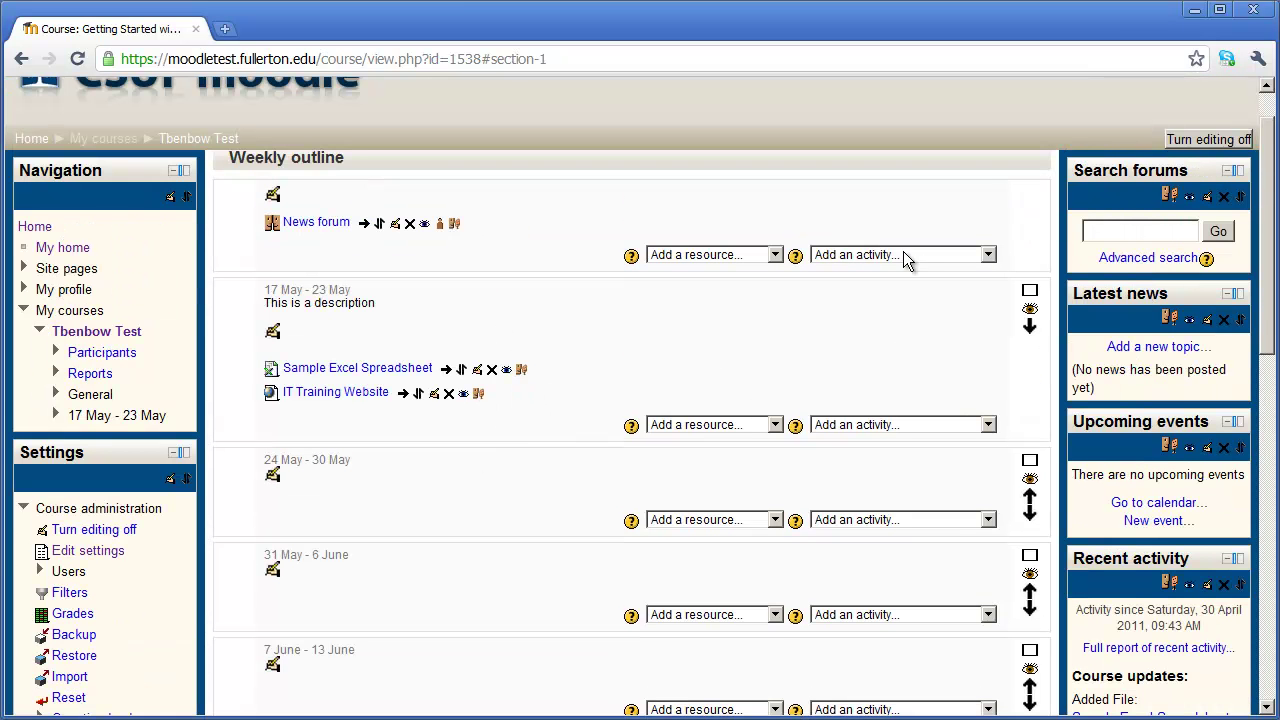
pyautogui.click(1208, 141)
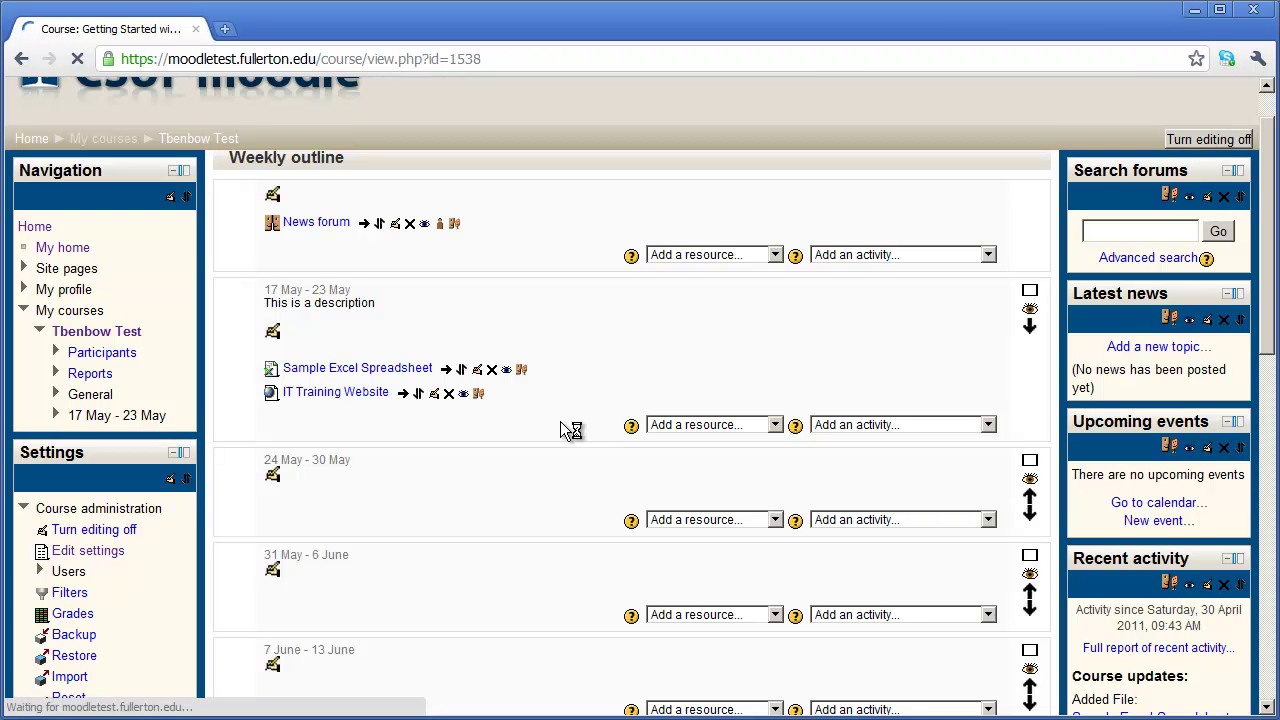